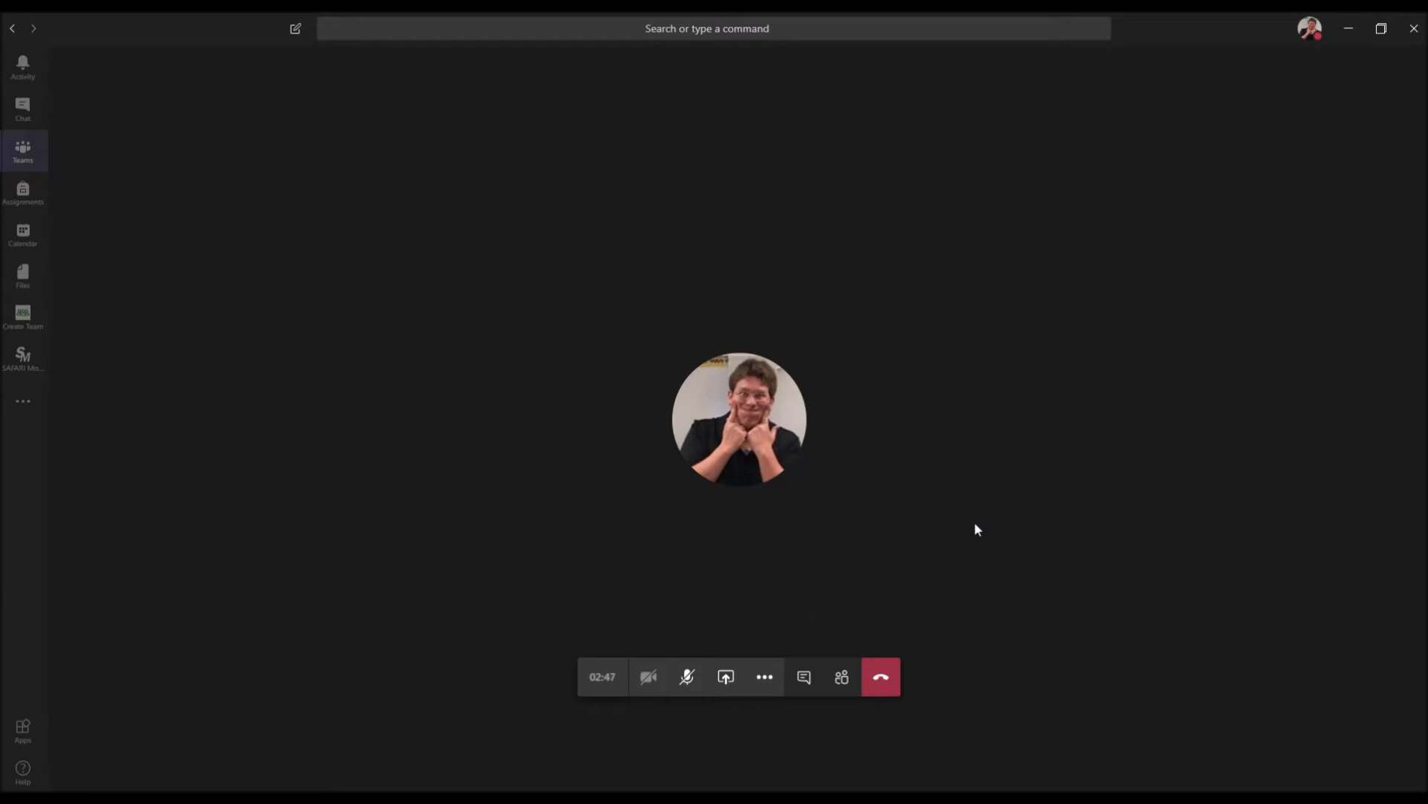
# Step: Start recording the Teams meeting and dismiss the recording notice
pyautogui.click(766, 679)
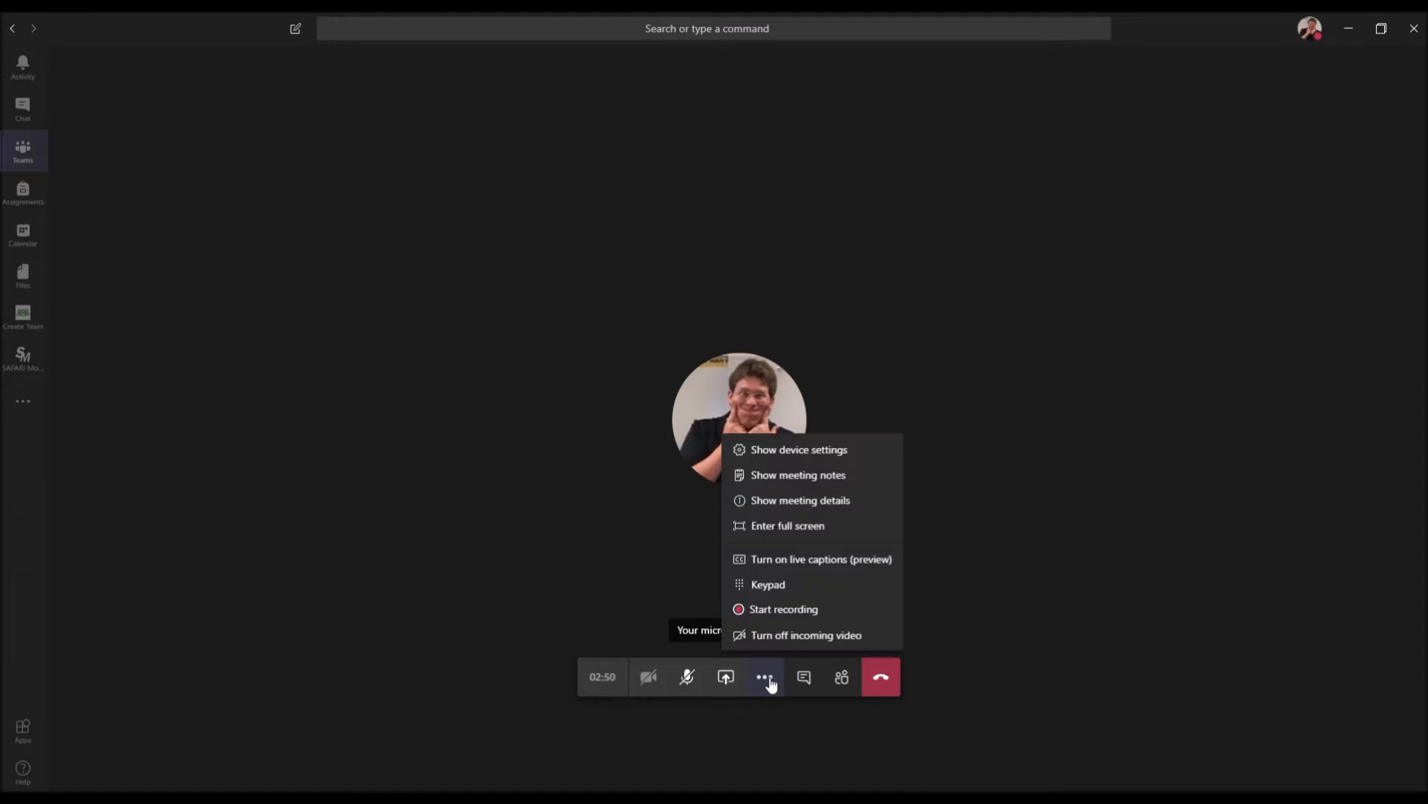
pyautogui.click(779, 610)
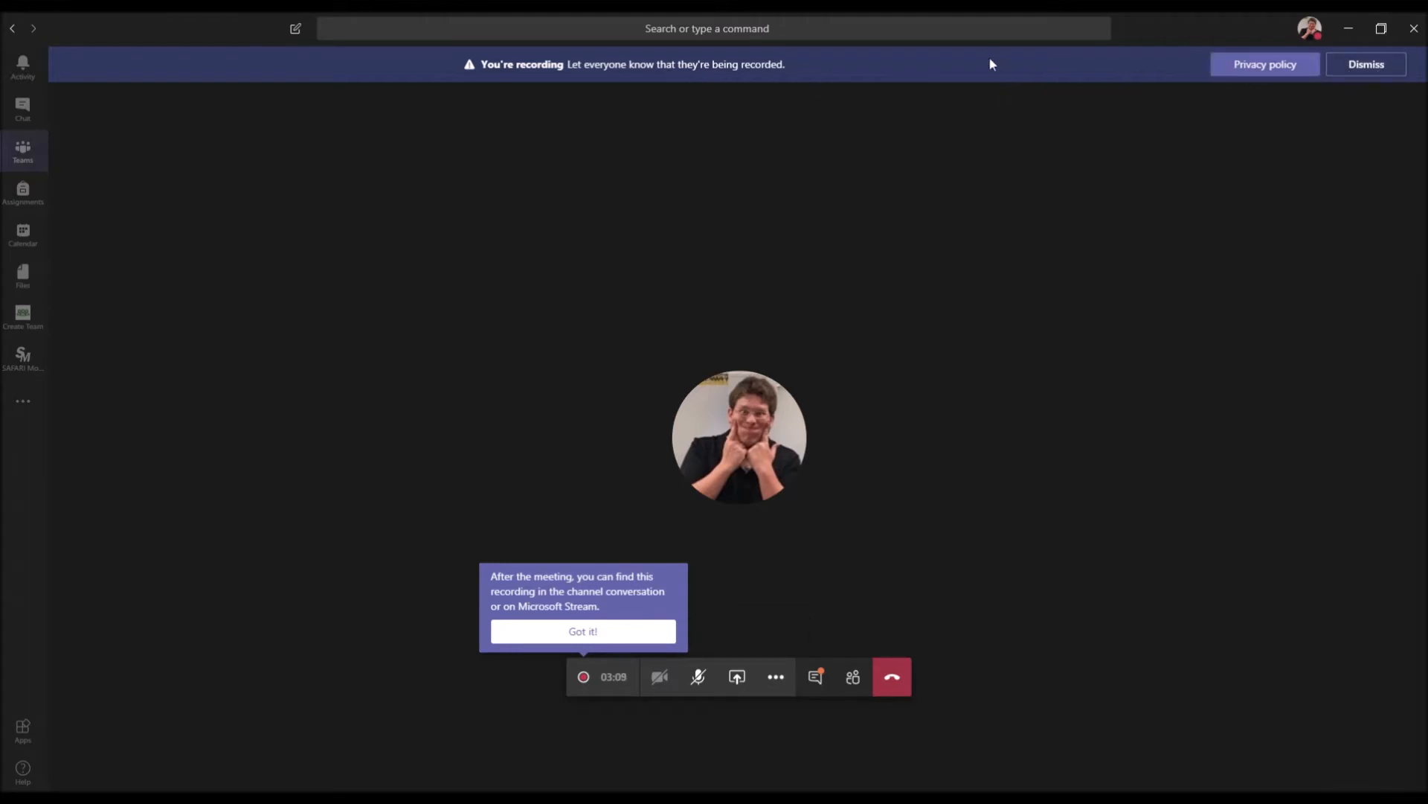
pyautogui.click(1391, 67)
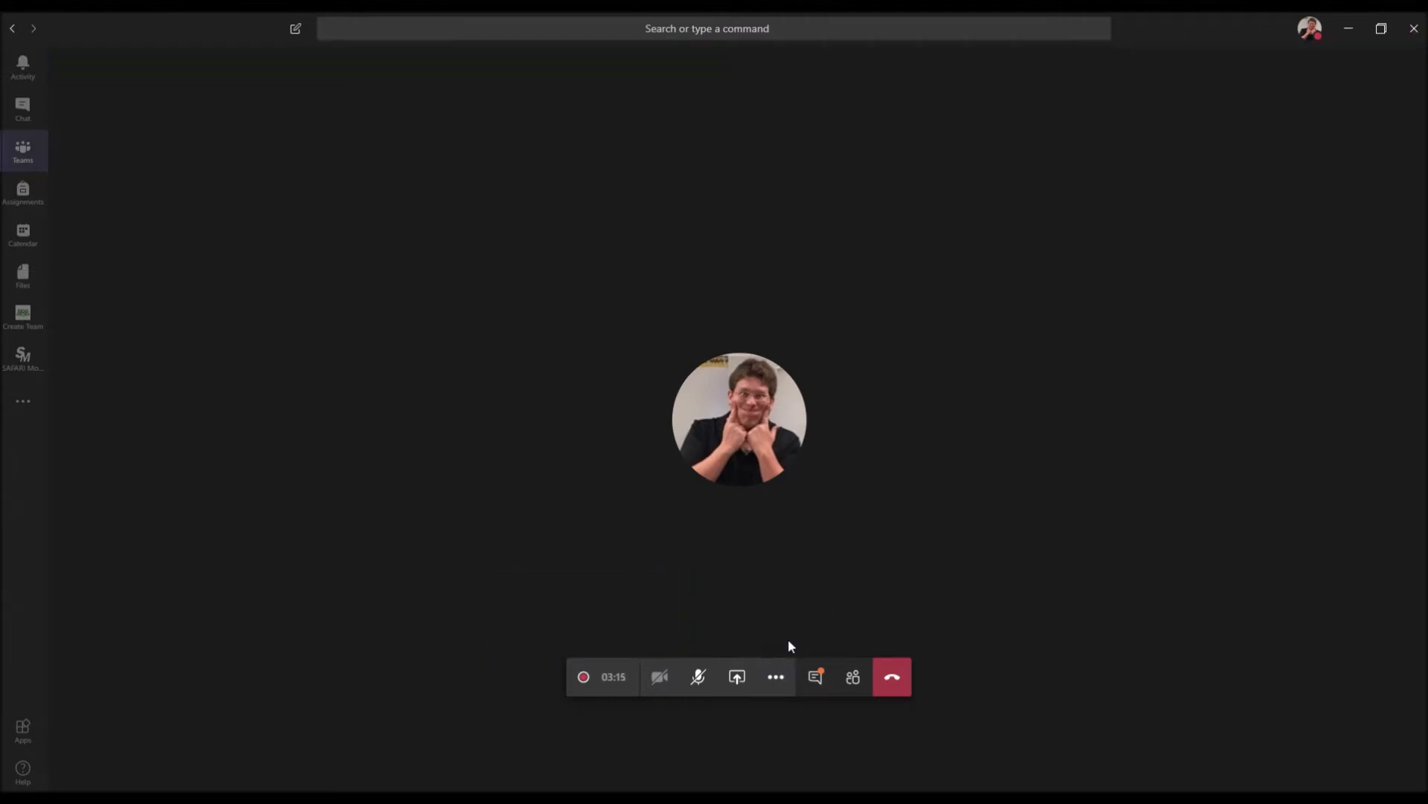
# Step: Stop the meeting recording, confirm the stop, and acknowledge the tip about where to find the recording
pyautogui.click(782, 677)
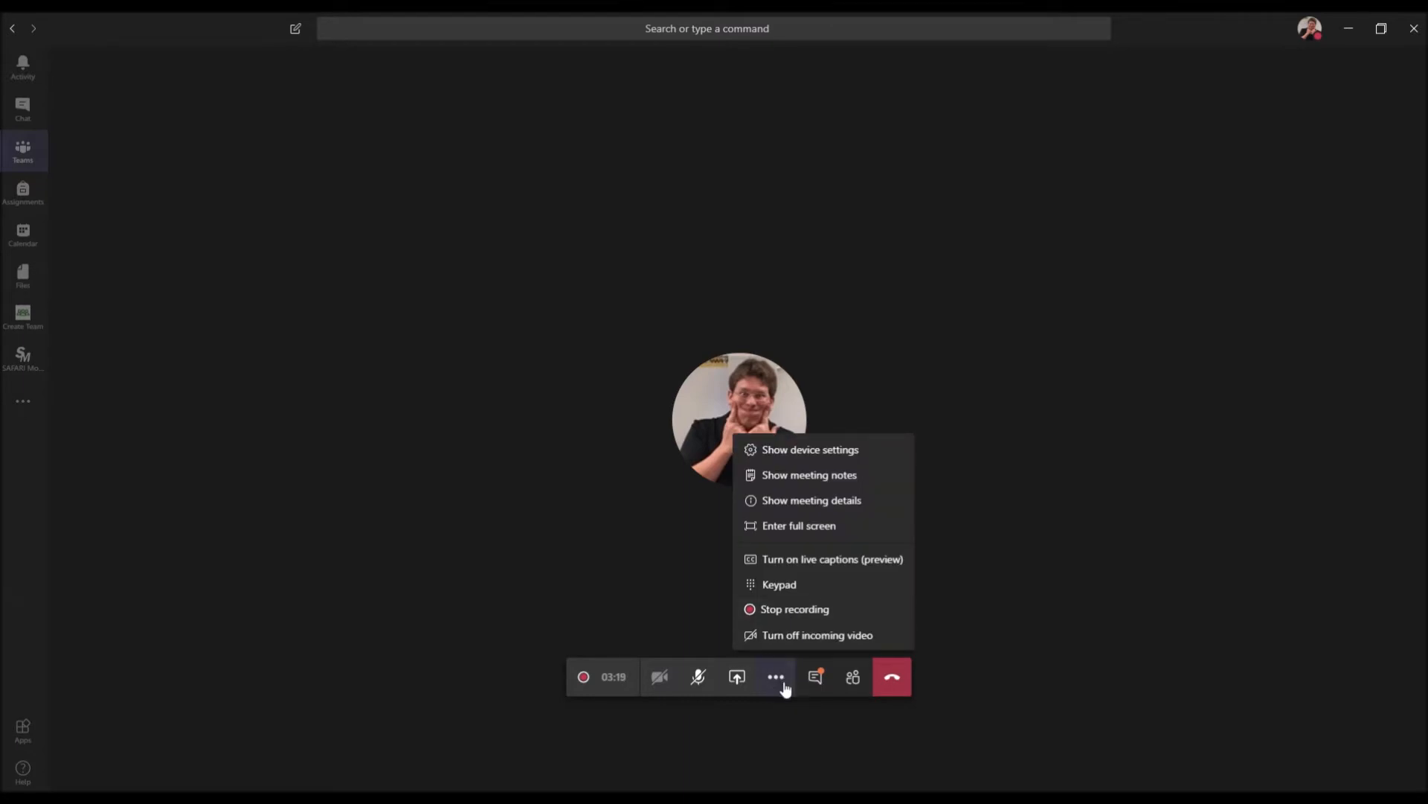
pyautogui.click(788, 612)
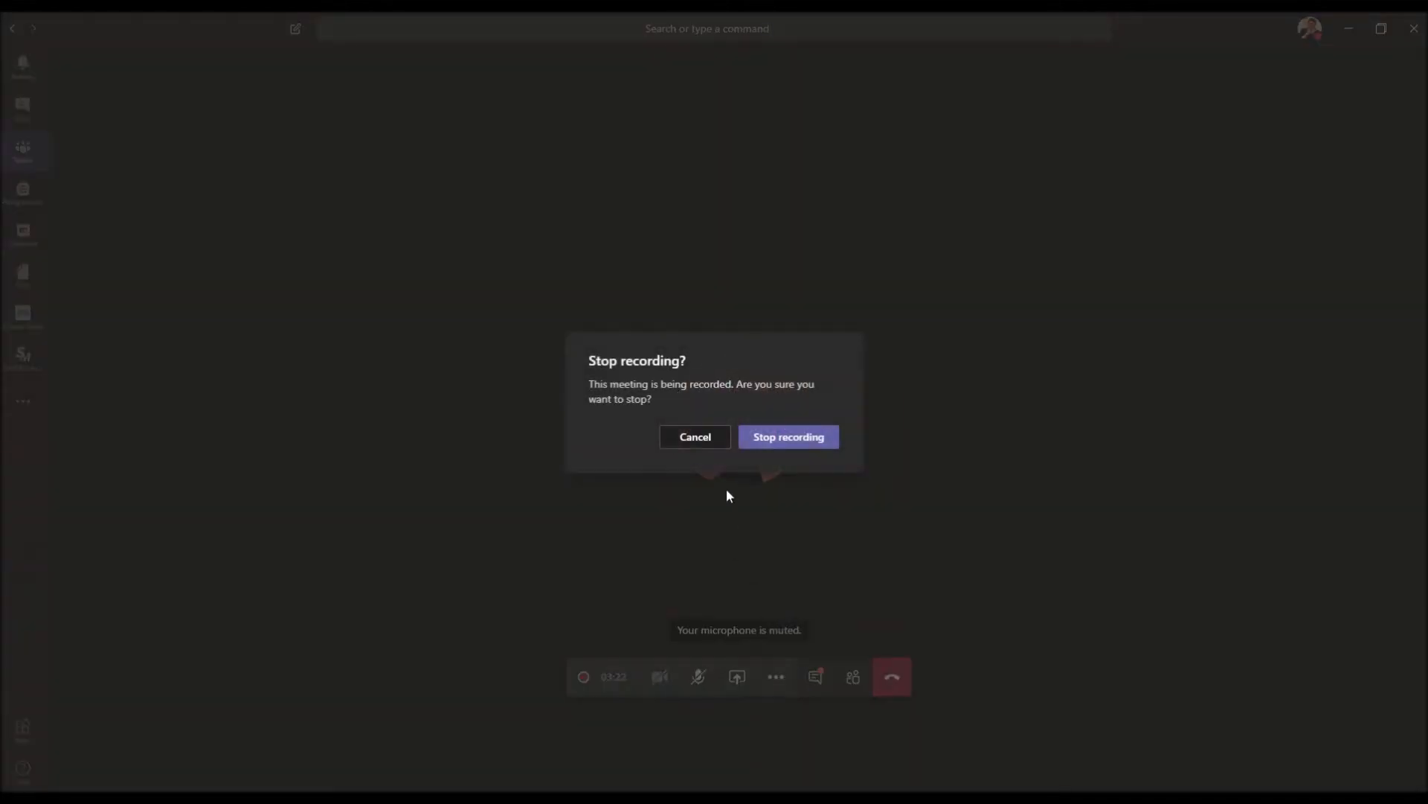
pyautogui.click(789, 441)
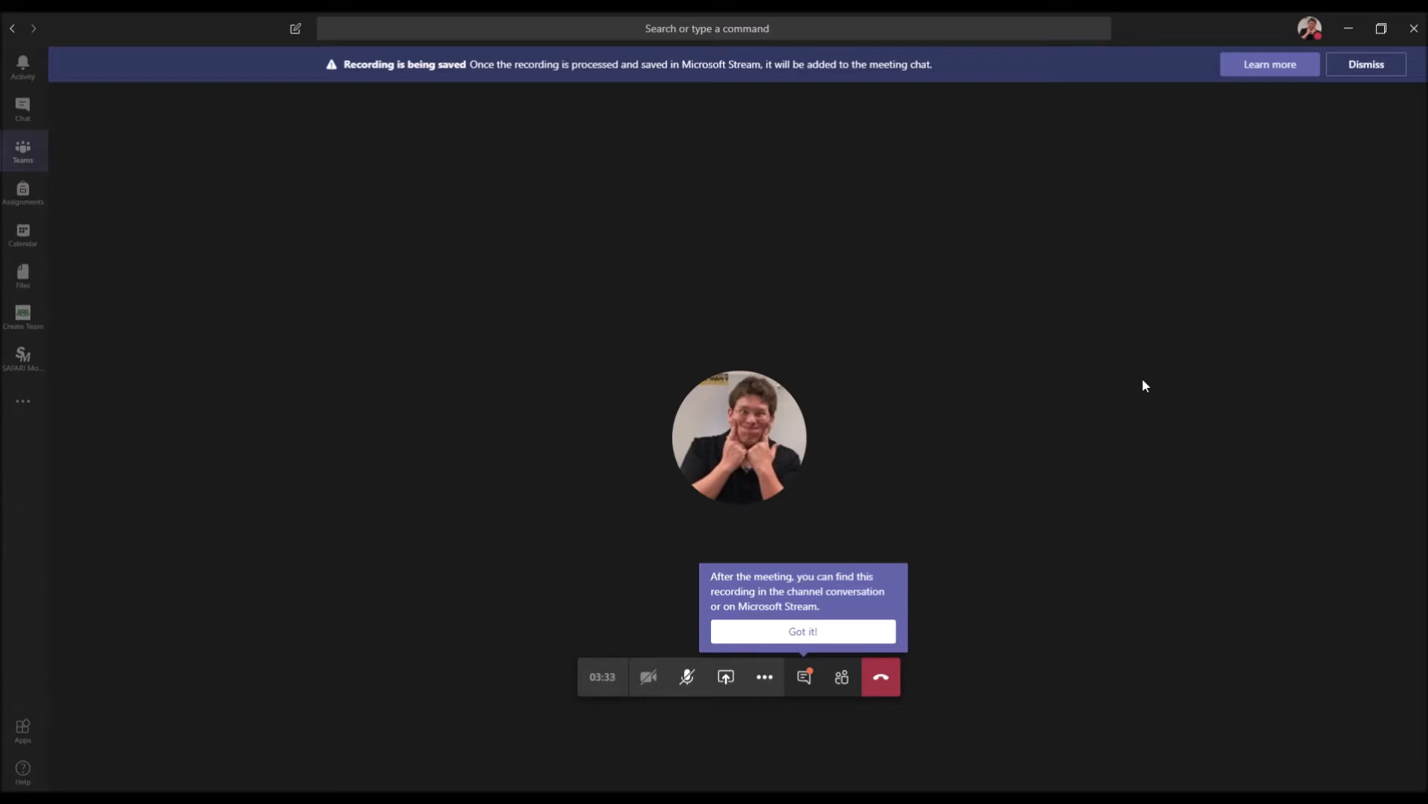
pyautogui.click(862, 636)
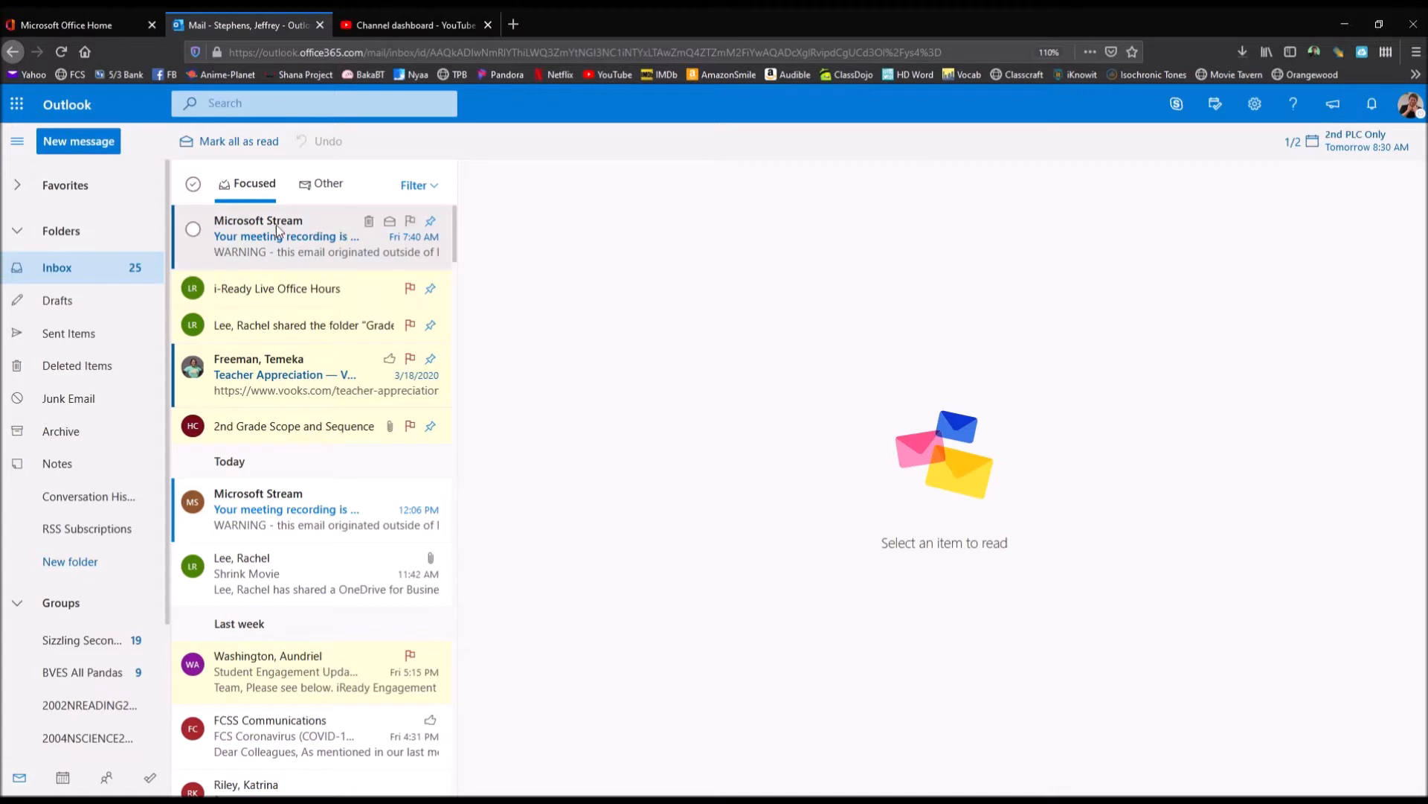
# Step: Open the YouTube Video Training Session recording from the pinned Microsoft Stream email in Outlook and download the video
pyautogui.click(307, 238)
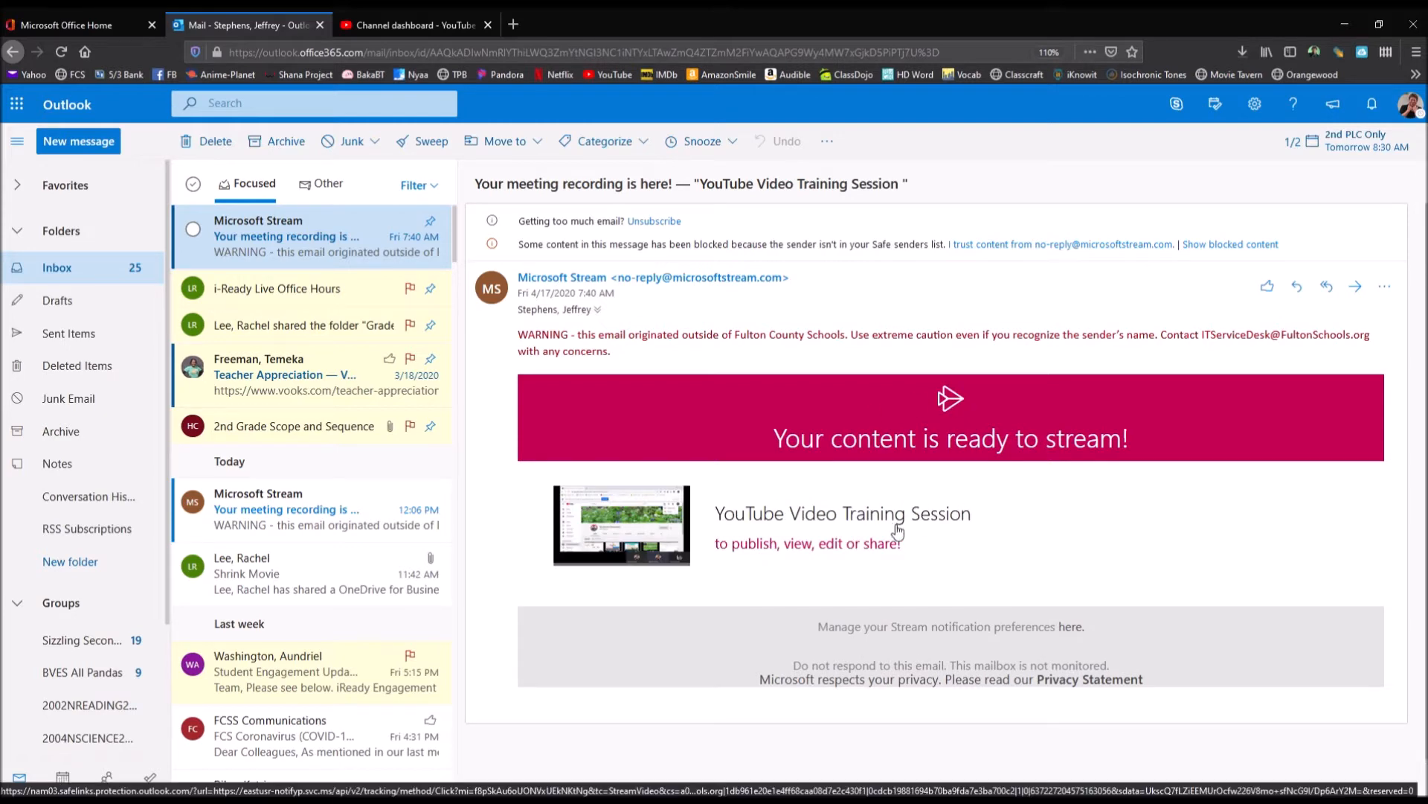
pyautogui.click(893, 529)
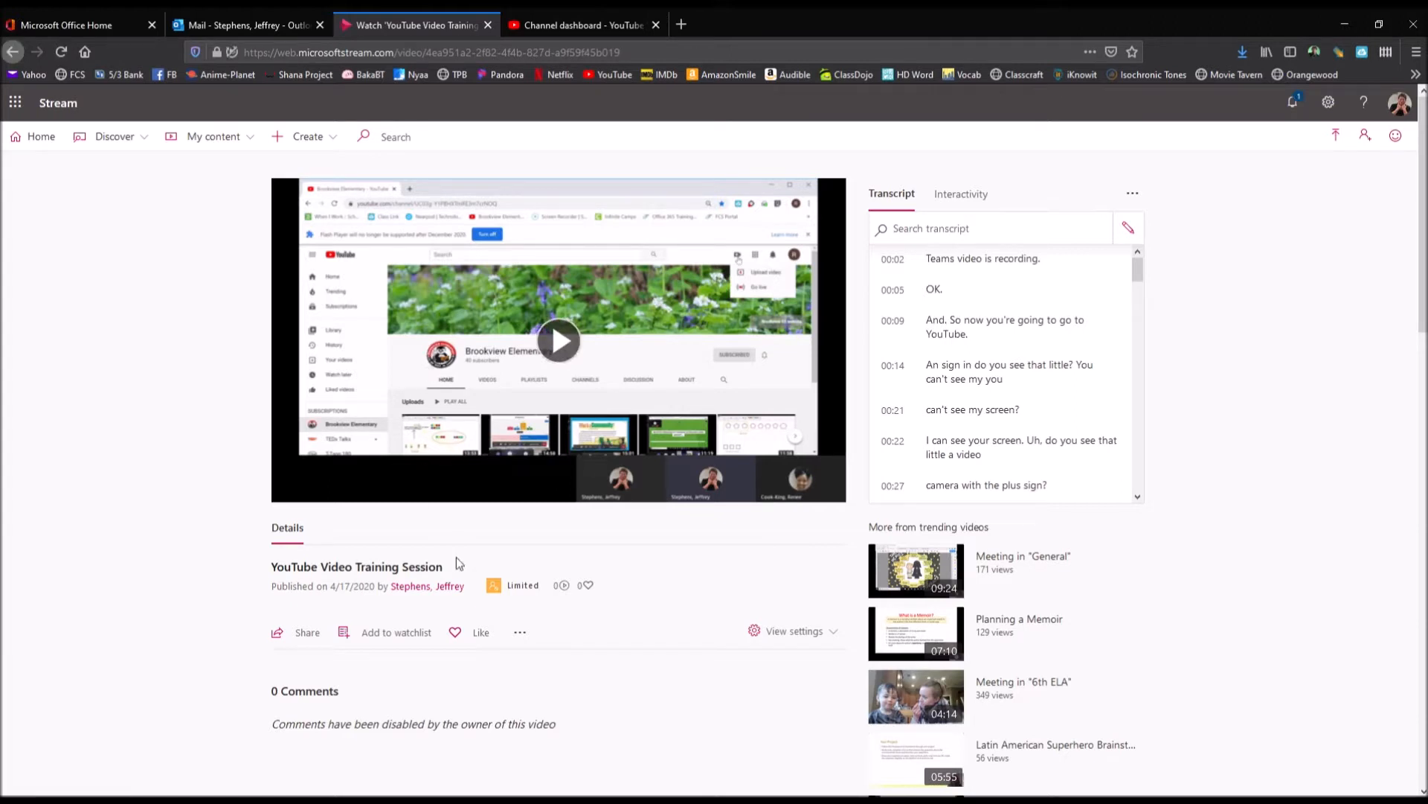
pyautogui.click(520, 633)
pyautogui.scroll(-2, 534, 638)
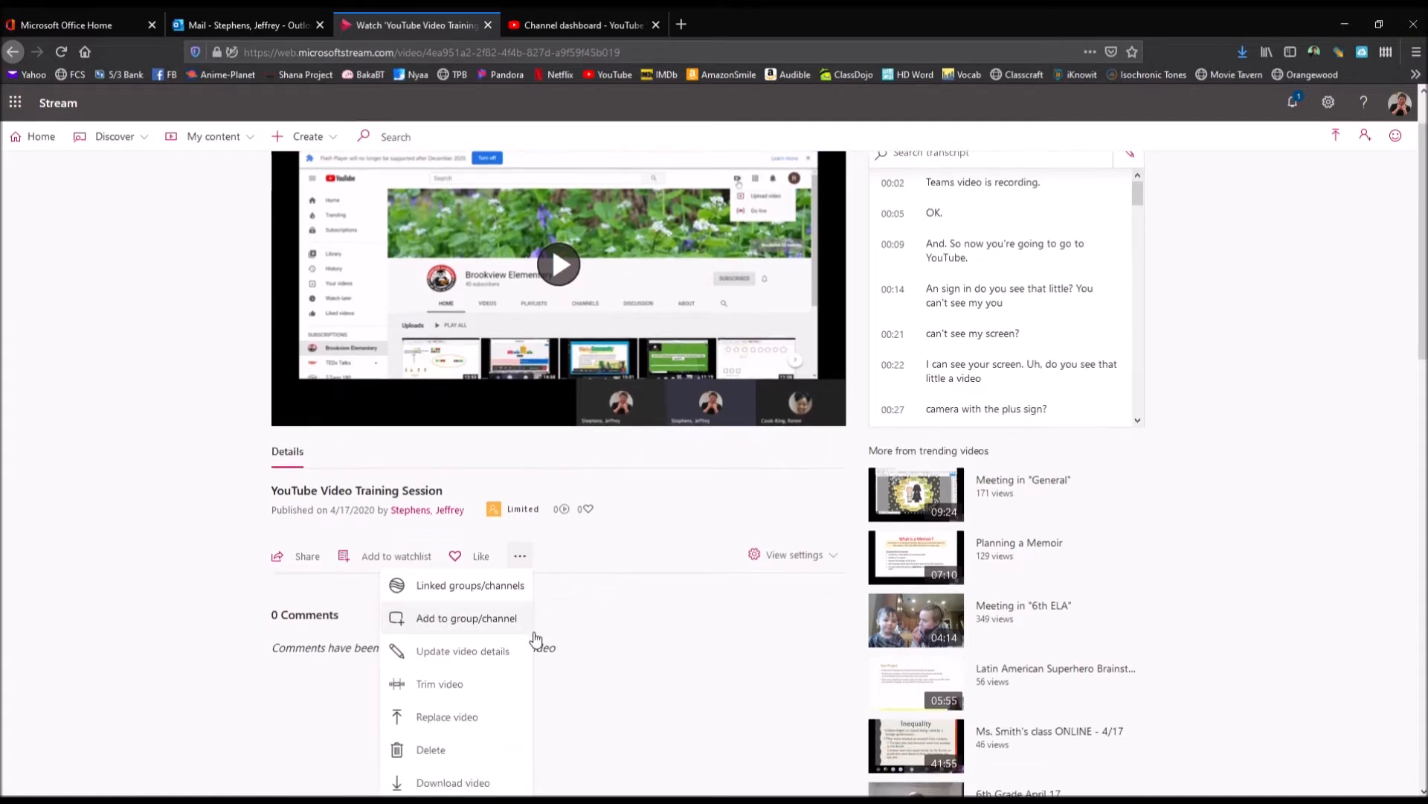
pyautogui.scroll(-2, 536, 638)
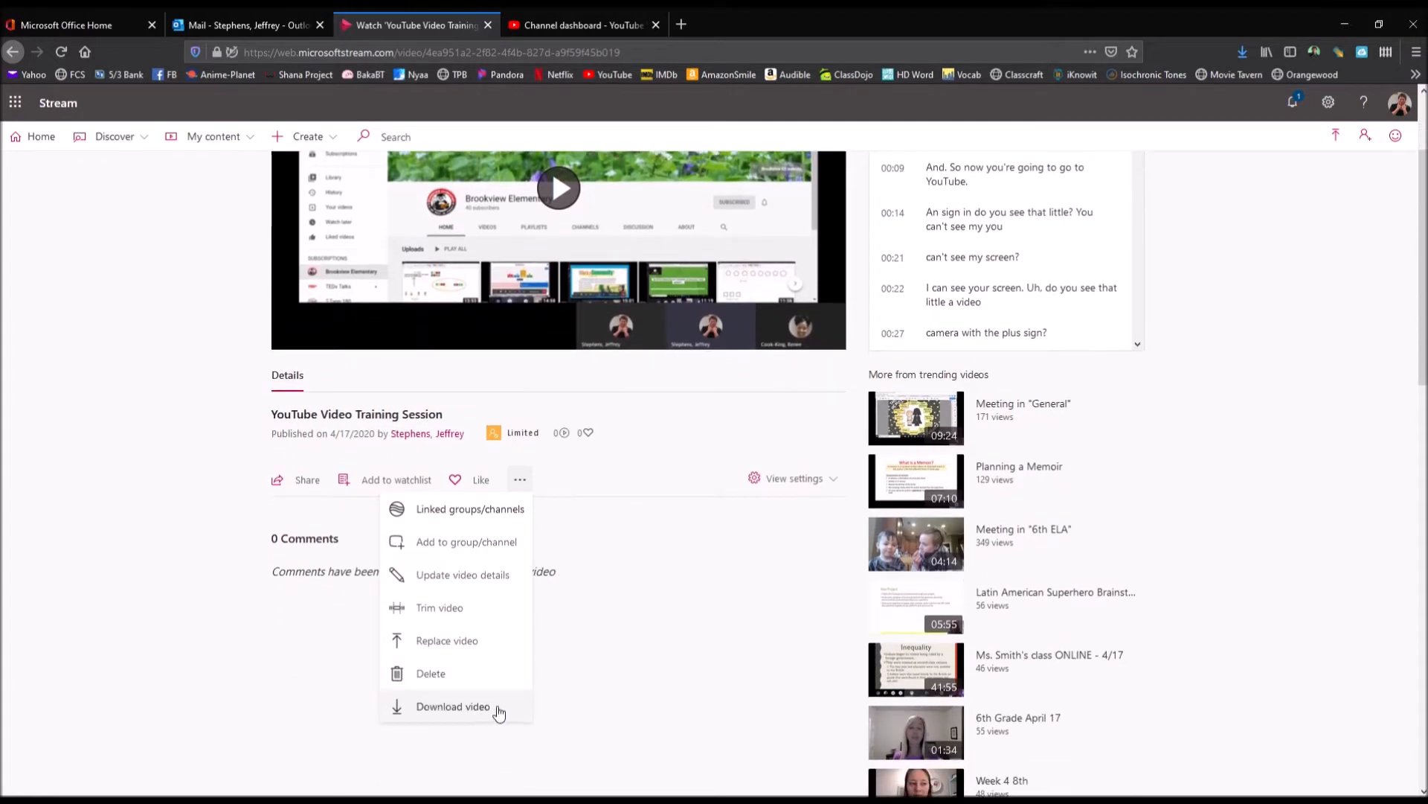
pyautogui.click(504, 708)
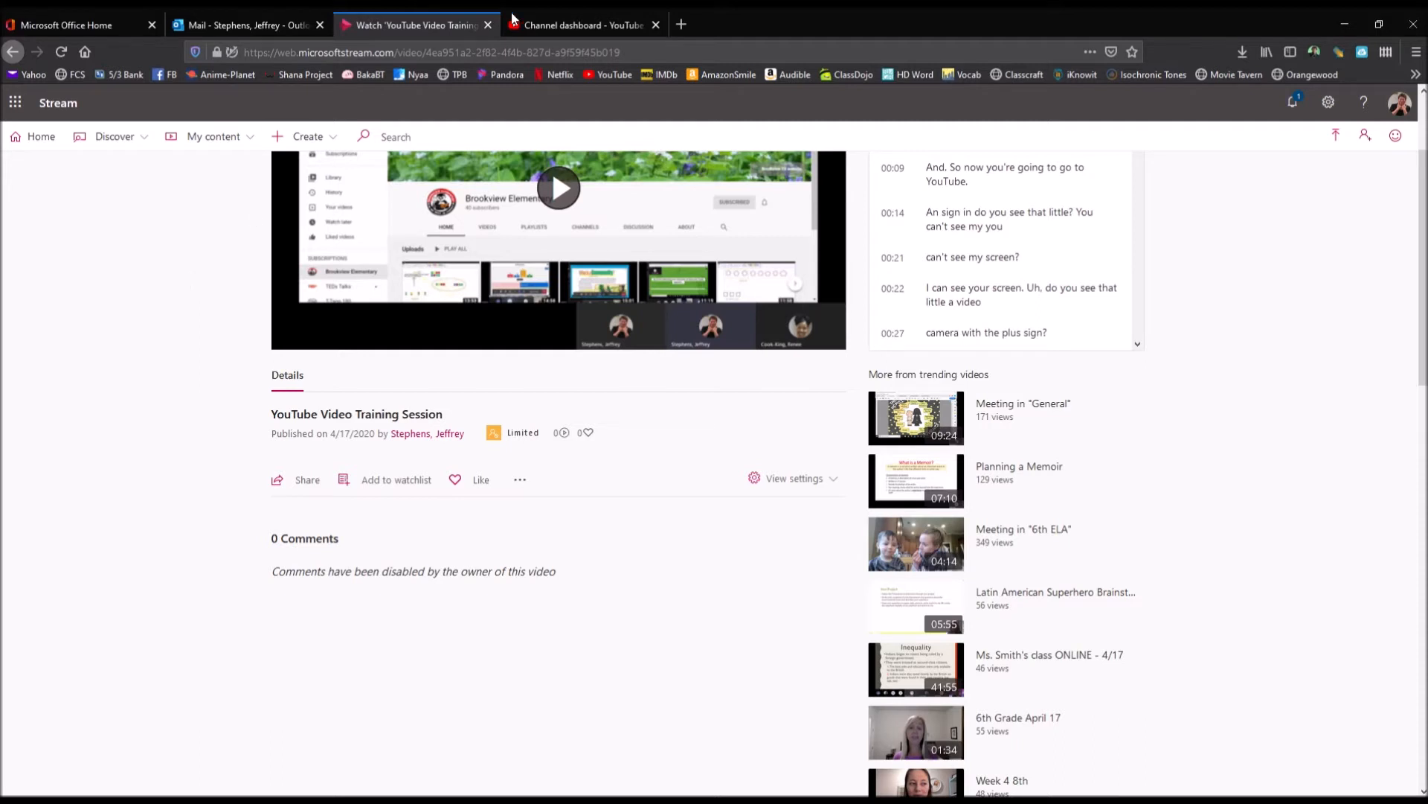
# Step: Switch to YouTube Studio and upload the downloaded YouTube Video Training Session .mp4 file as a new video
pyautogui.click(563, 24)
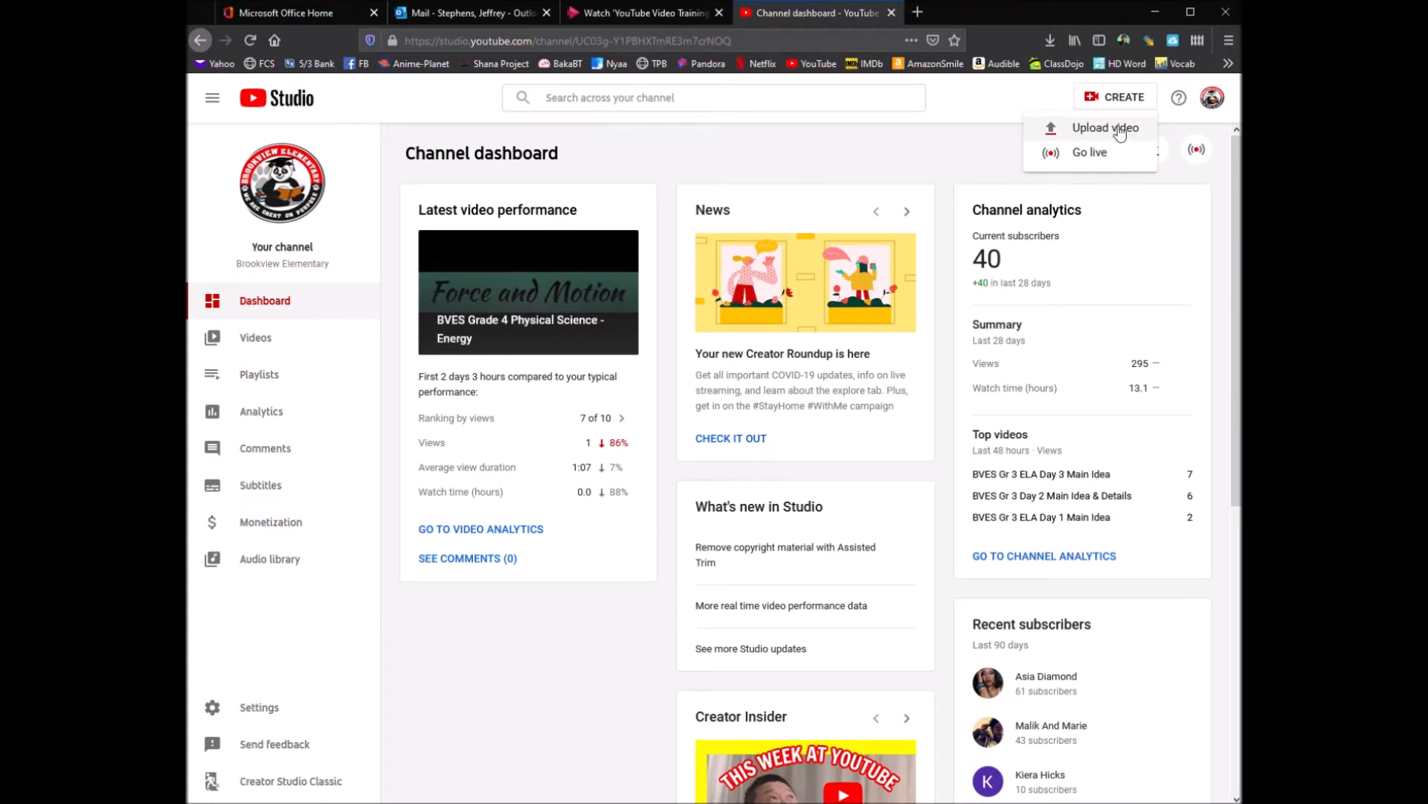
pyautogui.click(1116, 128)
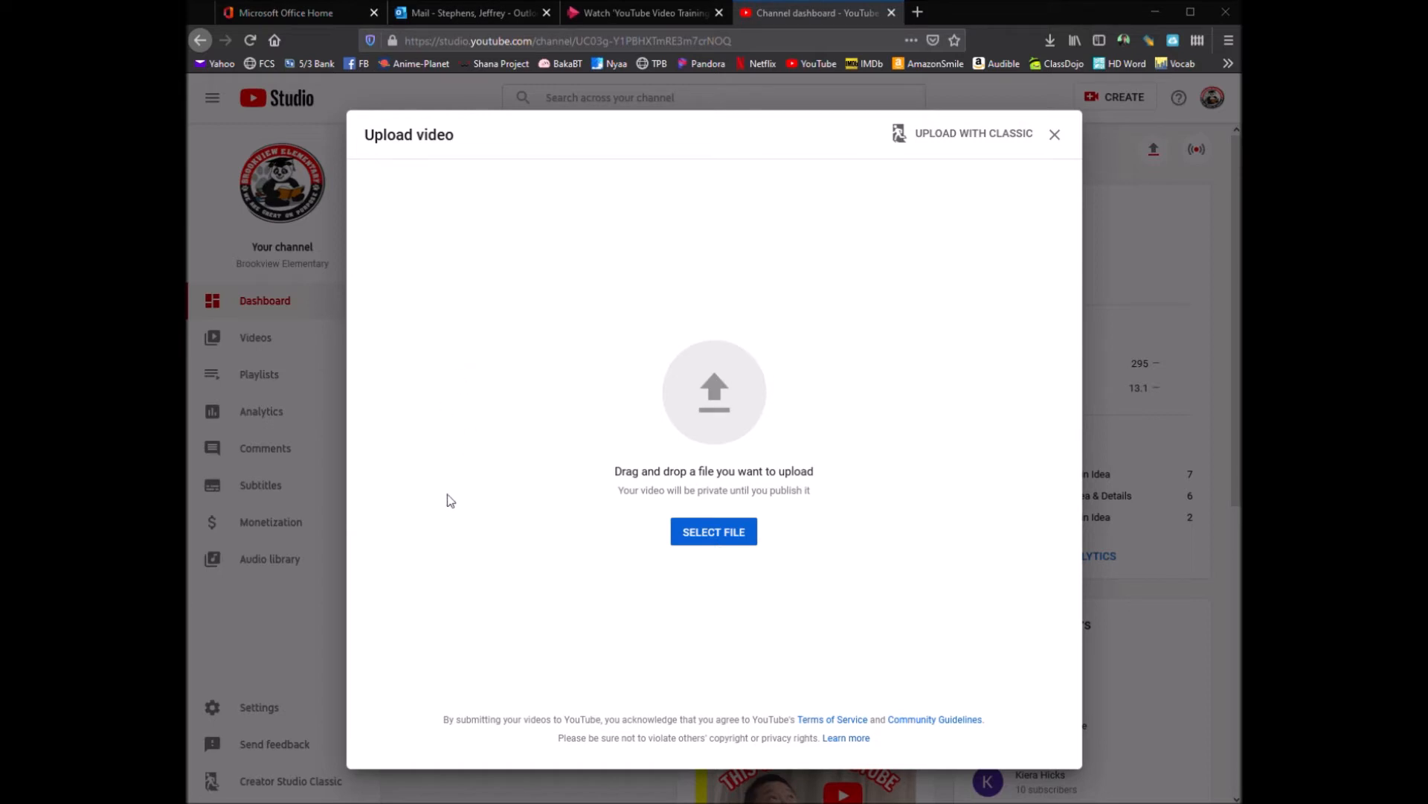
pyautogui.moveTo(750, 220); pyautogui.dragTo(738, 246)
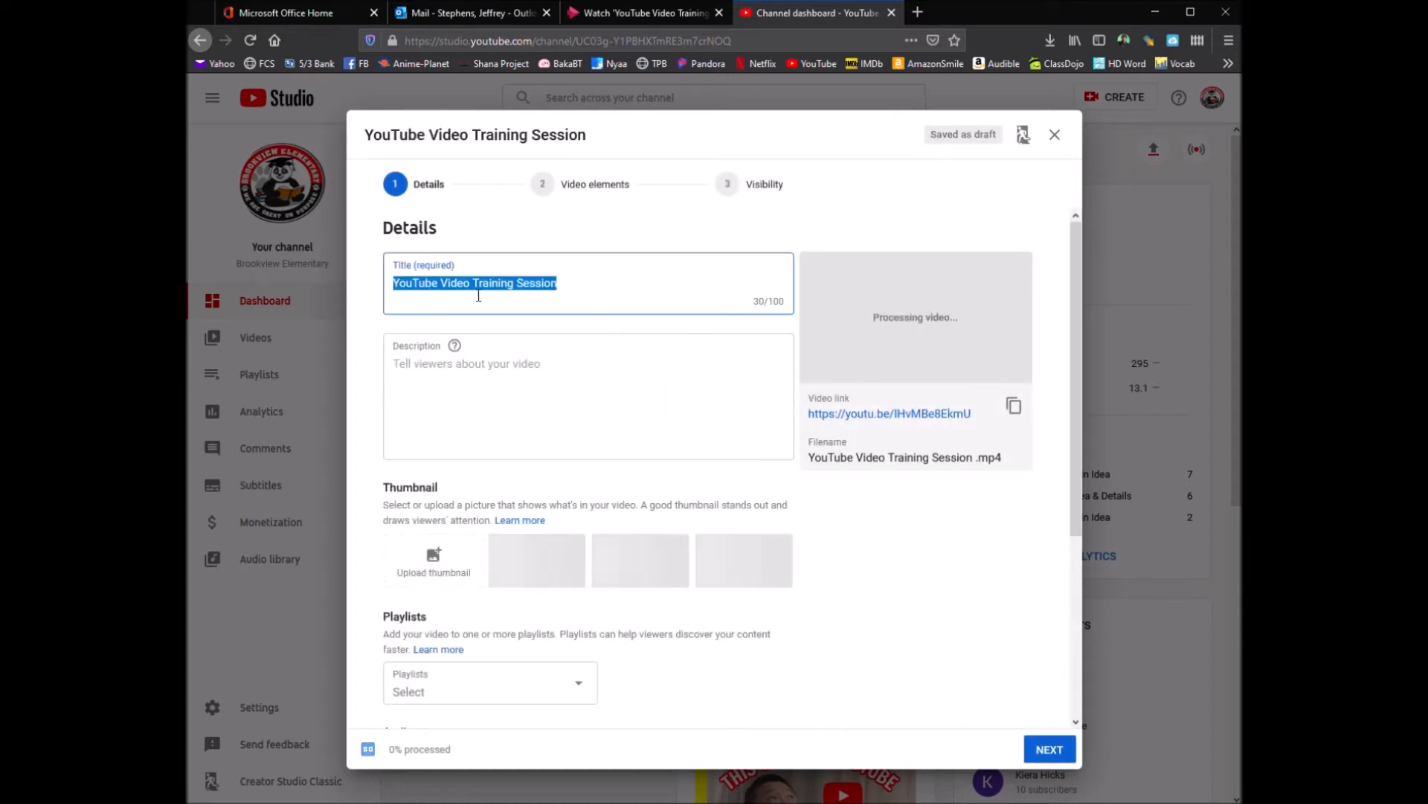
# Step: Change the video title to "Teams Download and YouTube Video Upload Training Session"
pyautogui.click(466, 392)
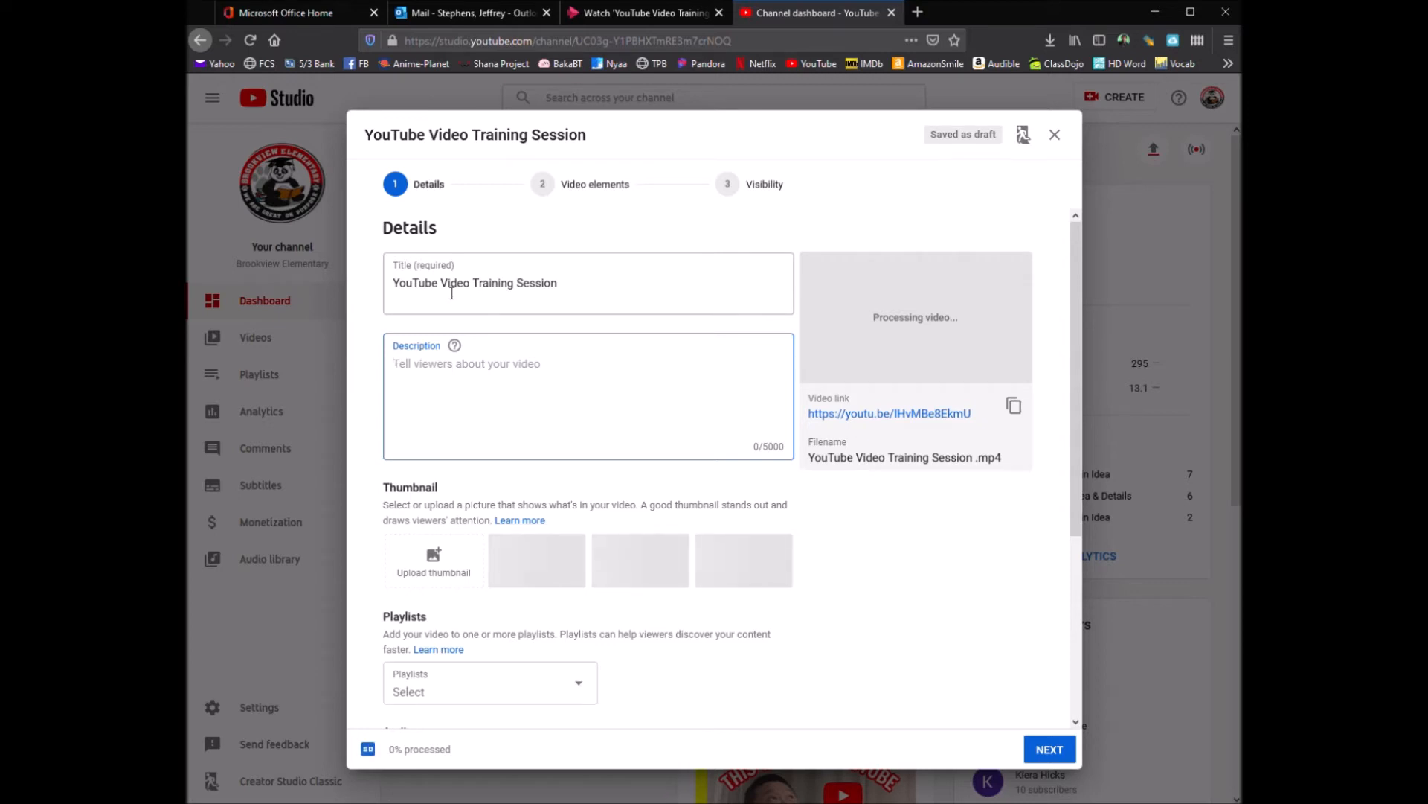
pyautogui.click(402, 291)
pyautogui.write('Teams ')
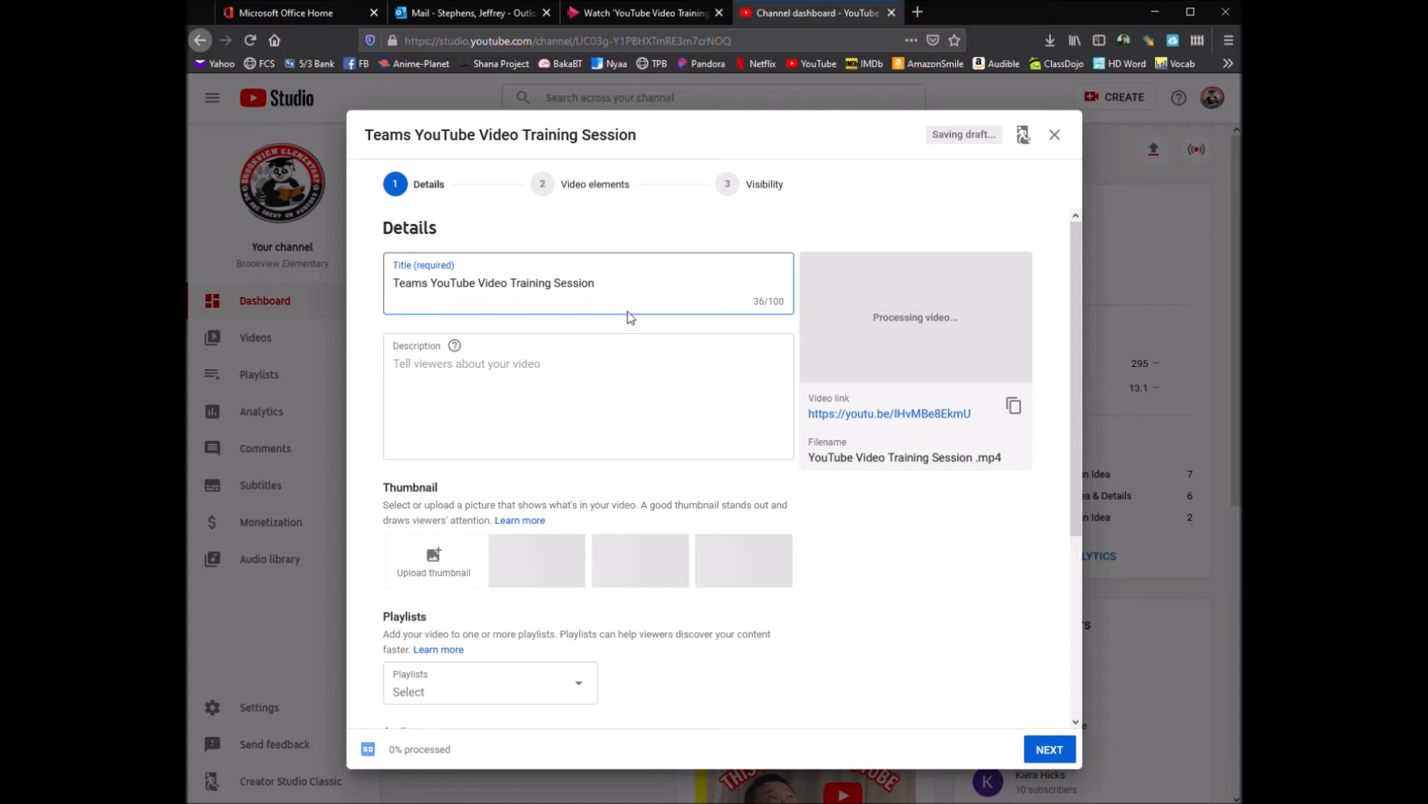
pyautogui.write('Download ')
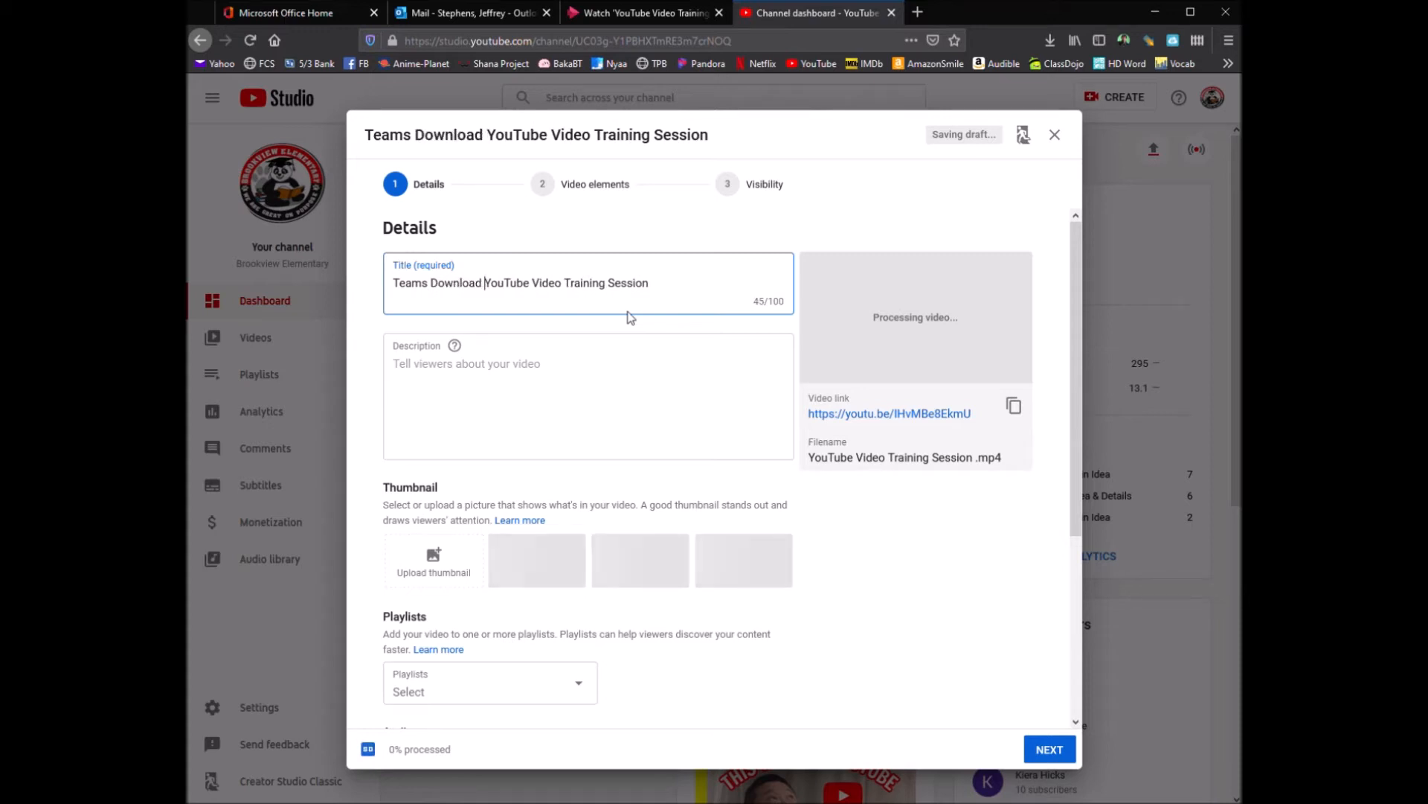
pyautogui.write('and')
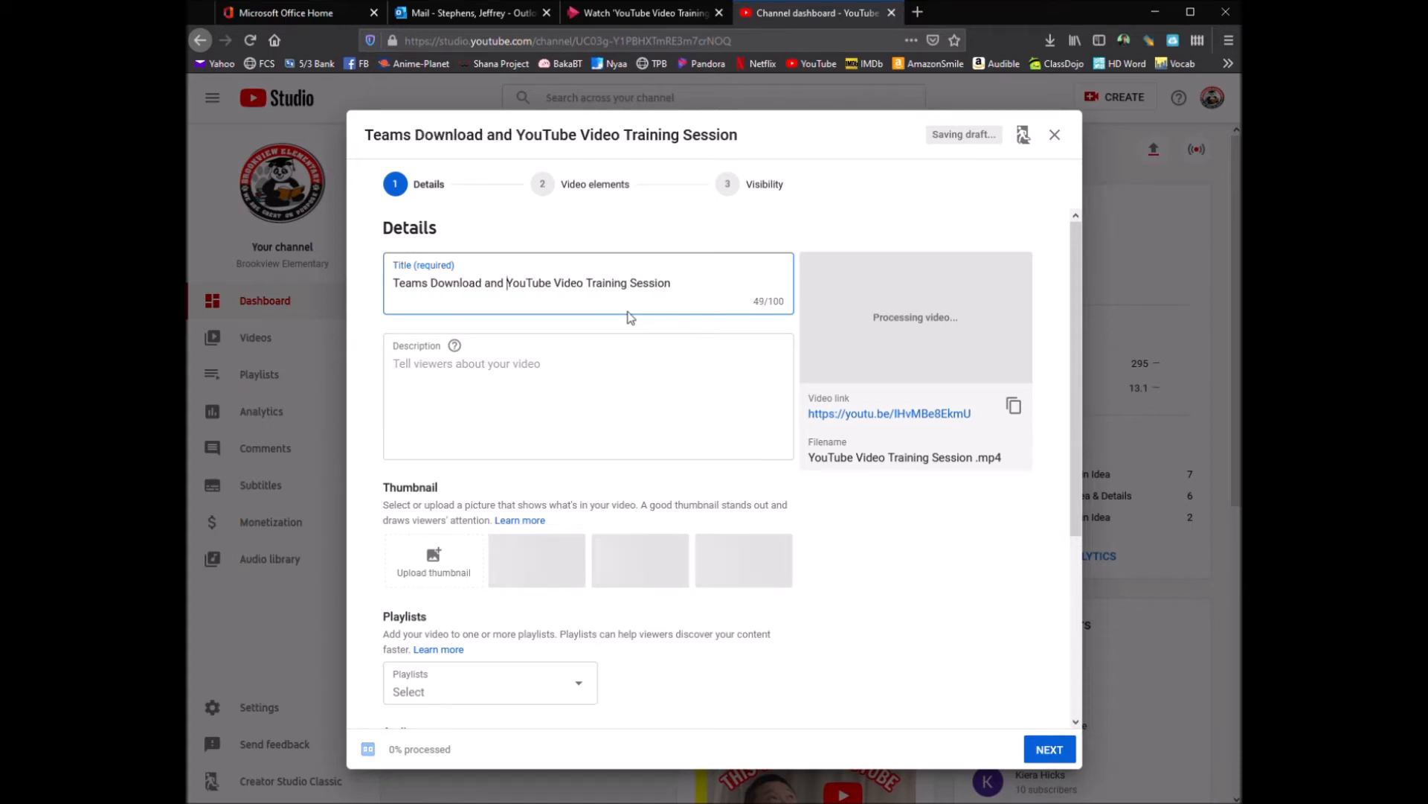
pyautogui.click(588, 289)
pyautogui.write('Uplo')
pyautogui.write('ad')
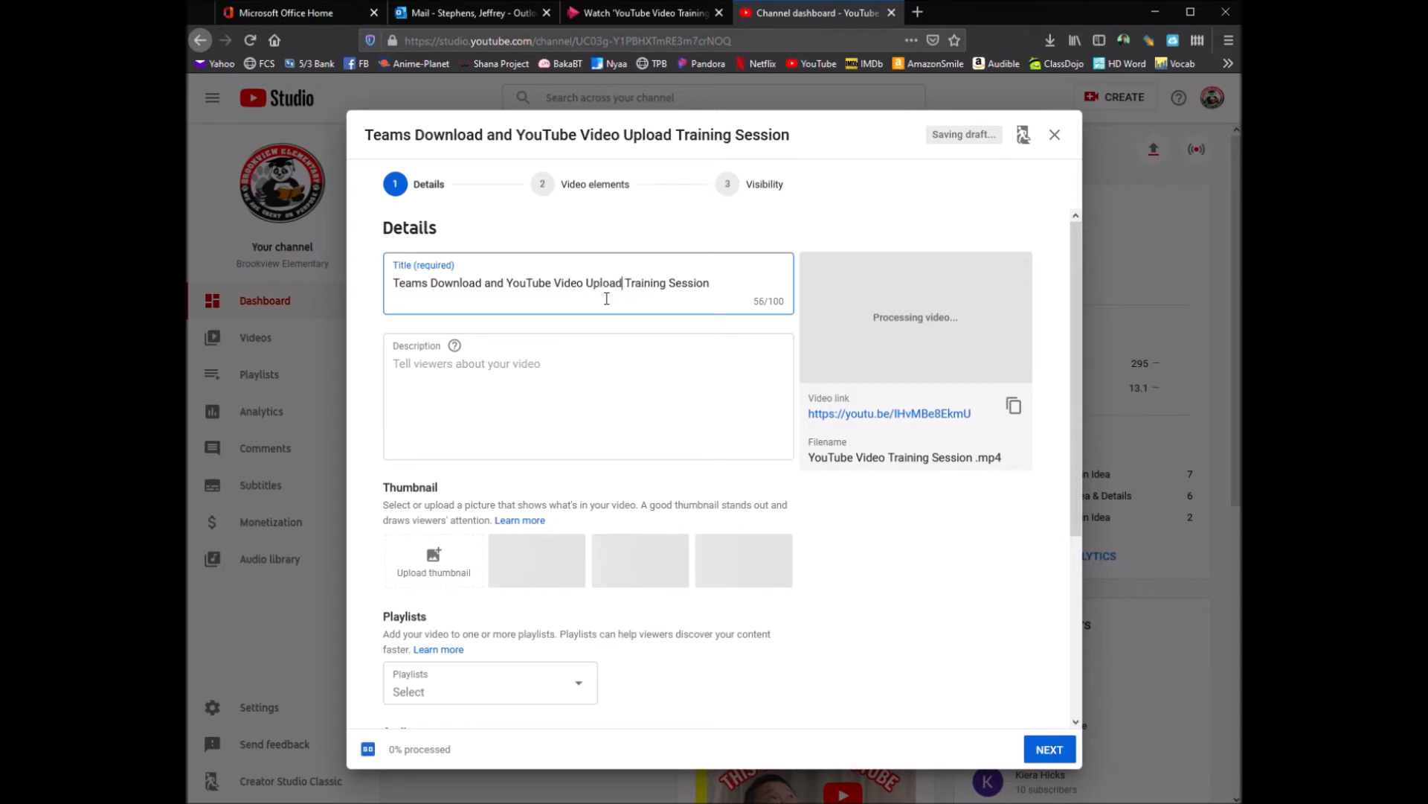
# Step: Enter the description "This video tells how to download a video from Teams and how to upload that video to YouTube."
pyautogui.click(648, 400)
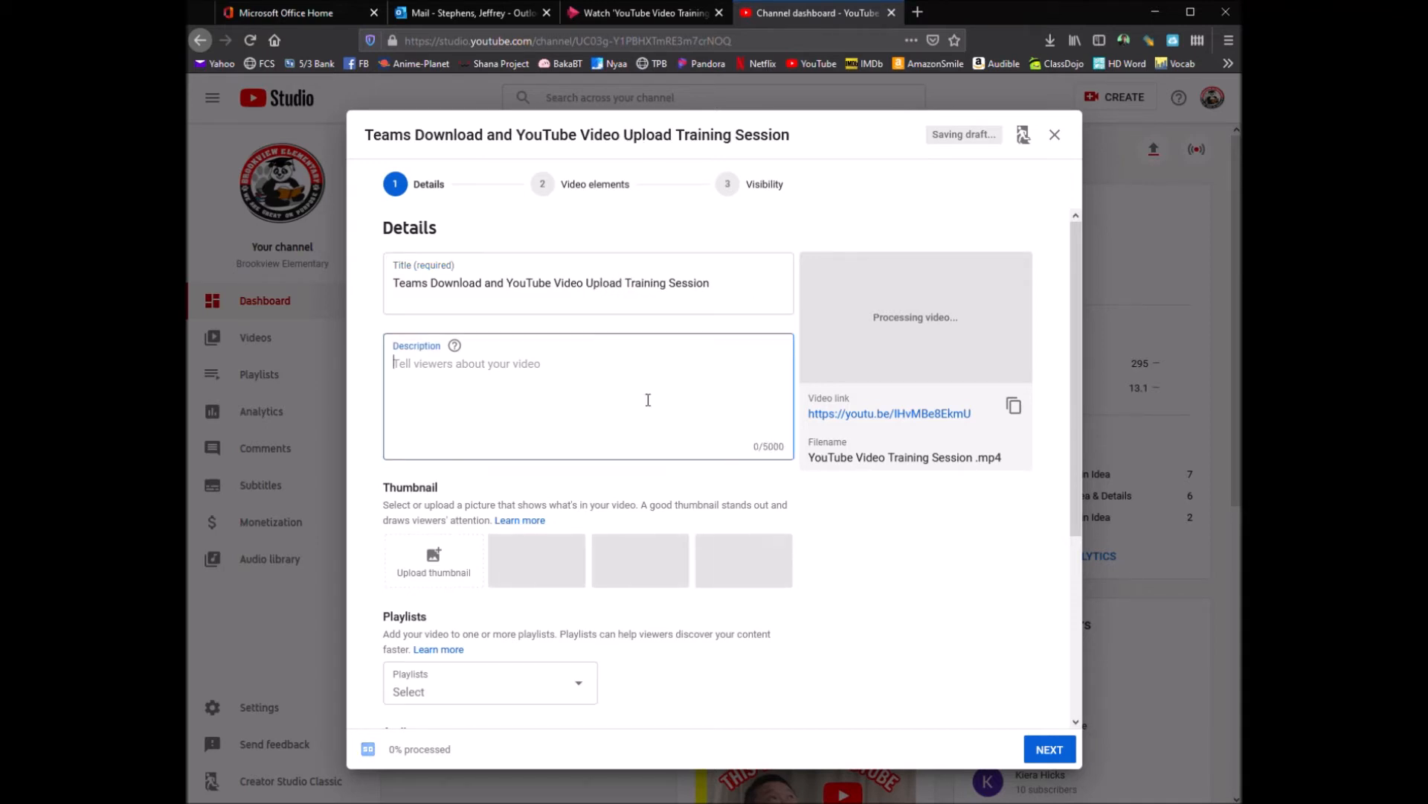
pyautogui.write('This vid')
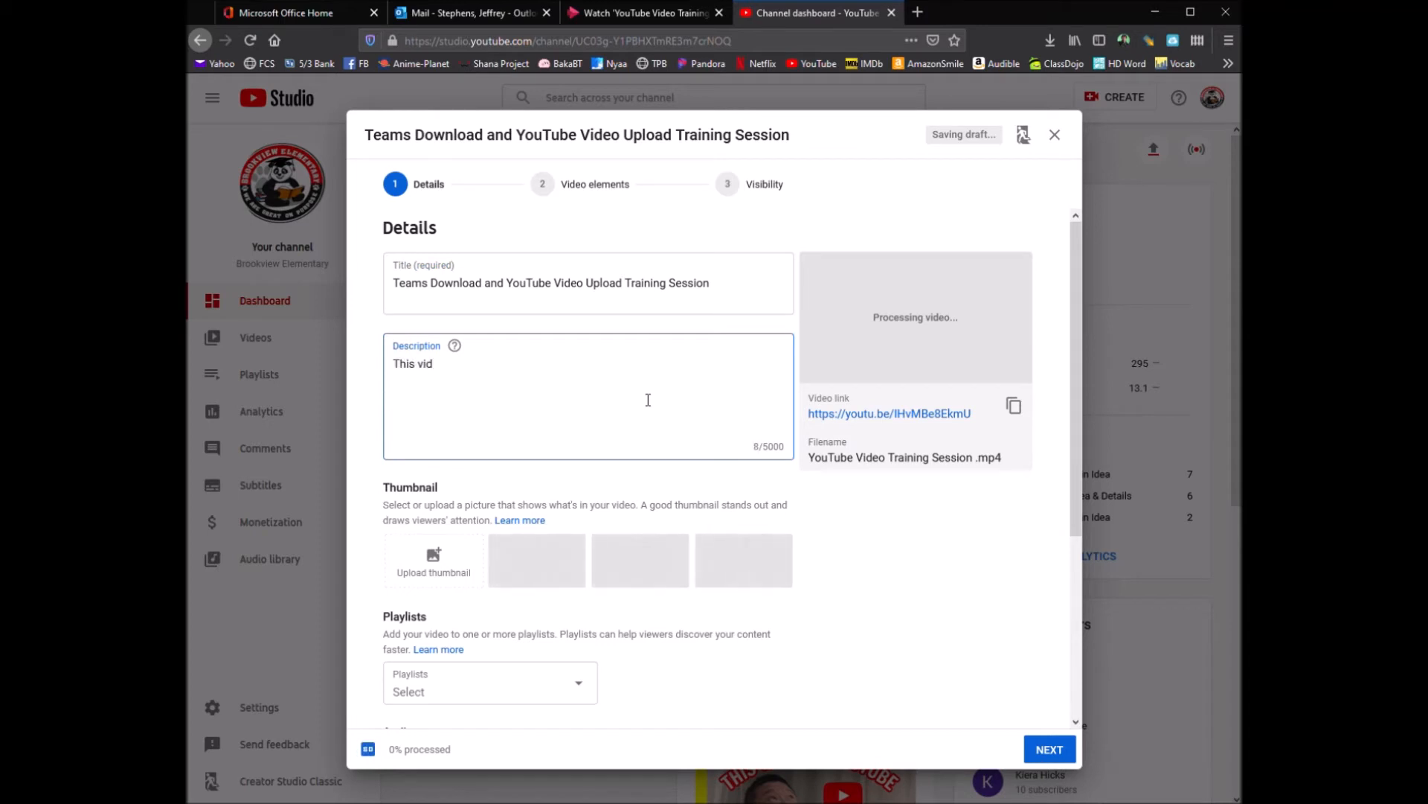
pyautogui.write('eo tells how to down')
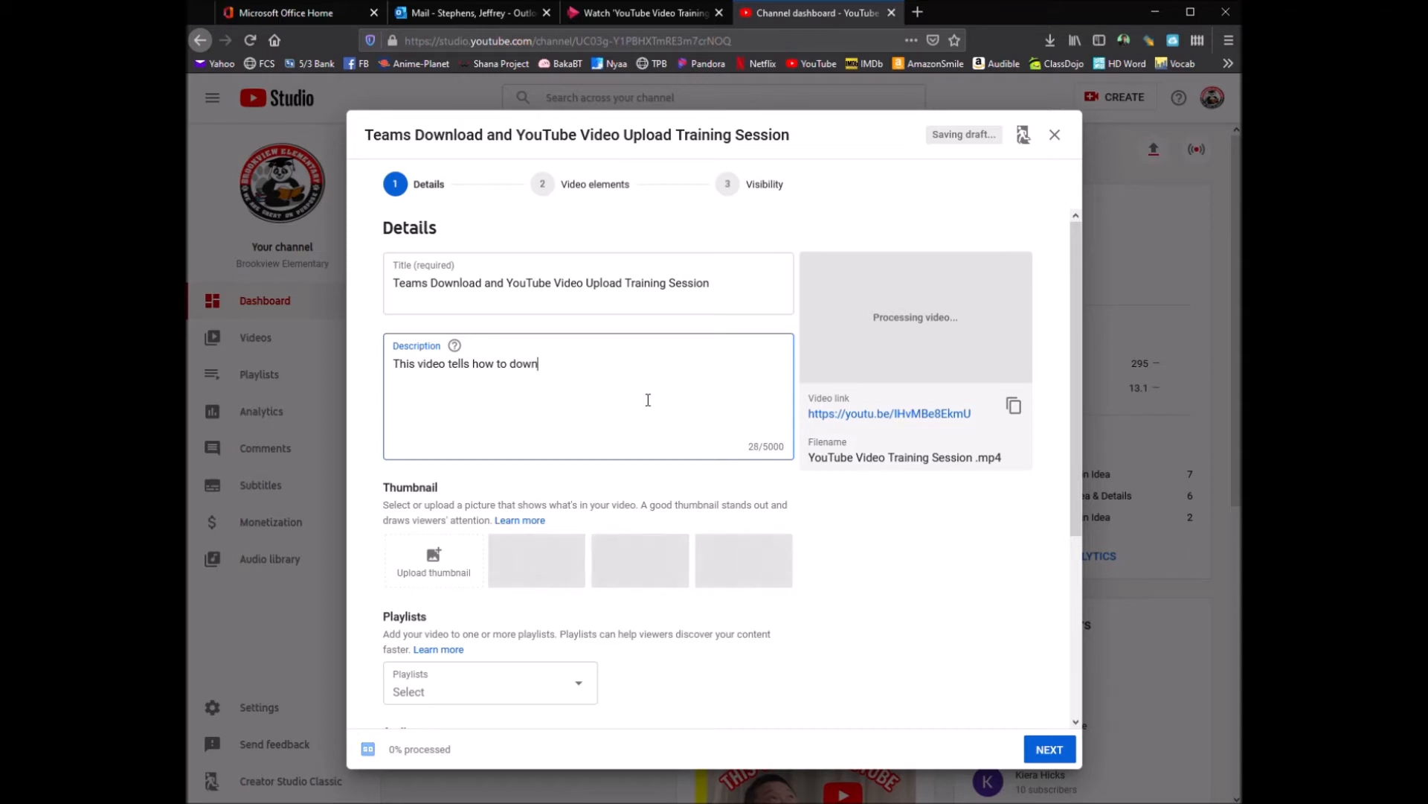
pyautogui.write('load a video from Teams and how o')
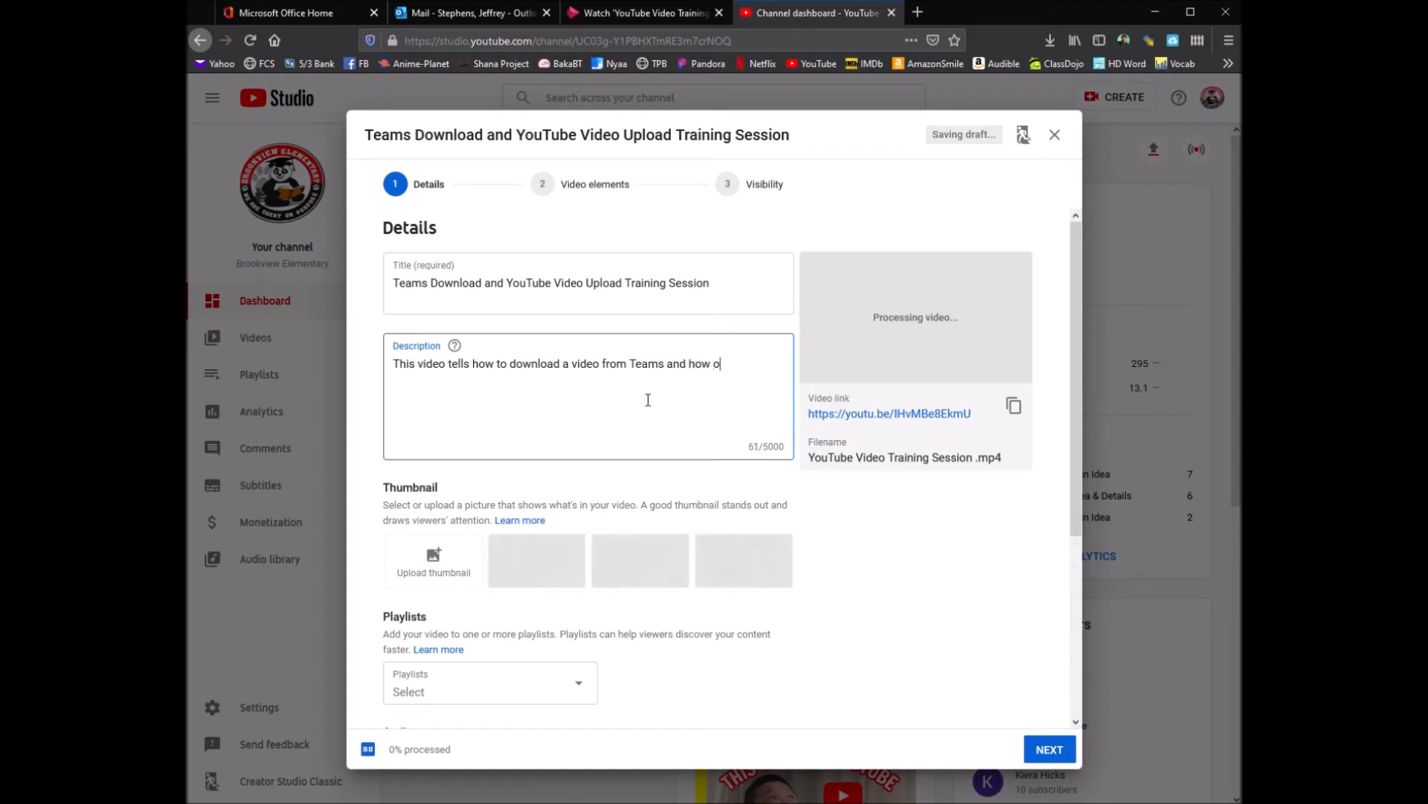
pyautogui.press('BackSpace')
pyautogui.write('to upload that video to YouTube.')
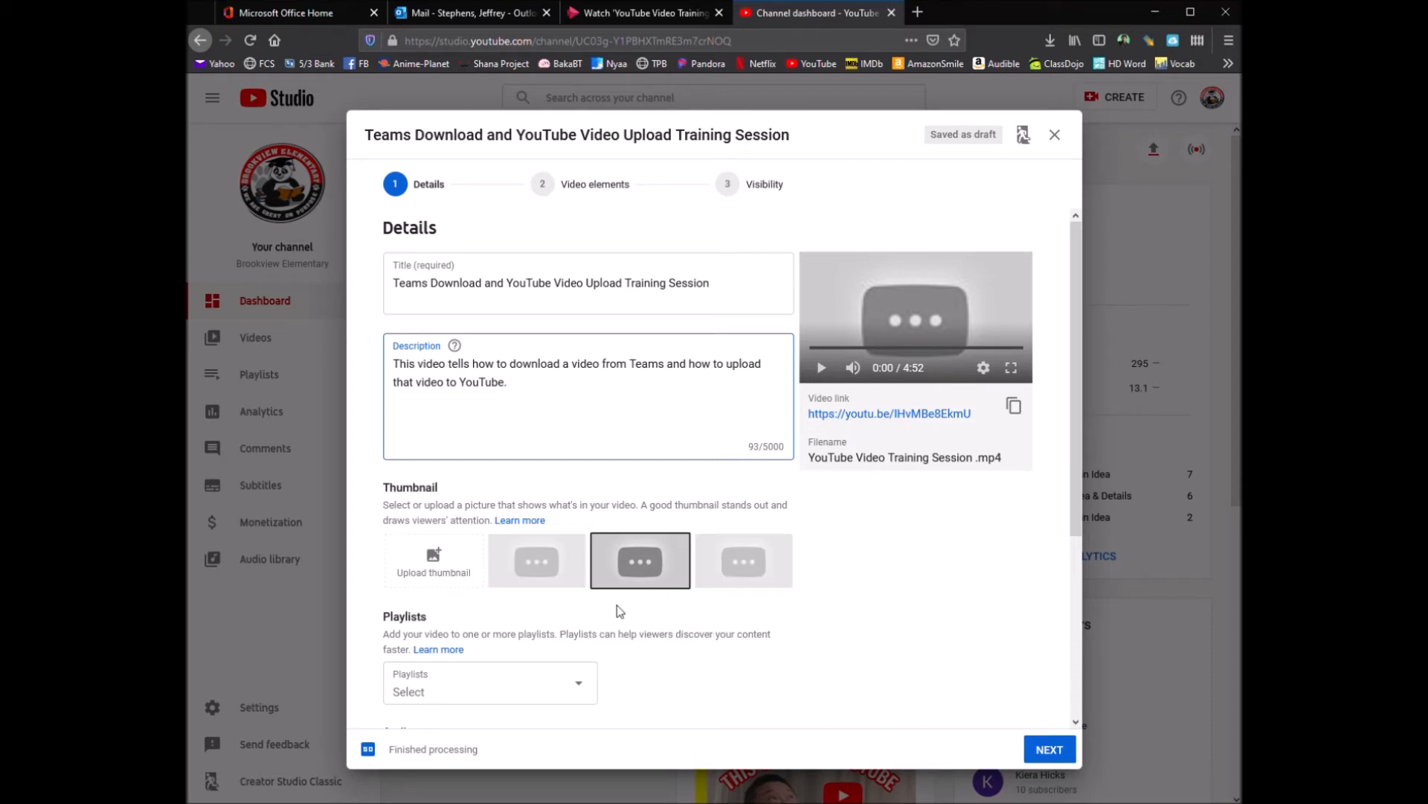
# Step: Select the For Teachers playlist for the uploaded video
pyautogui.scroll(-3, 675, 644)
pyautogui.scroll(-3, 675, 644)
pyautogui.click(550, 421)
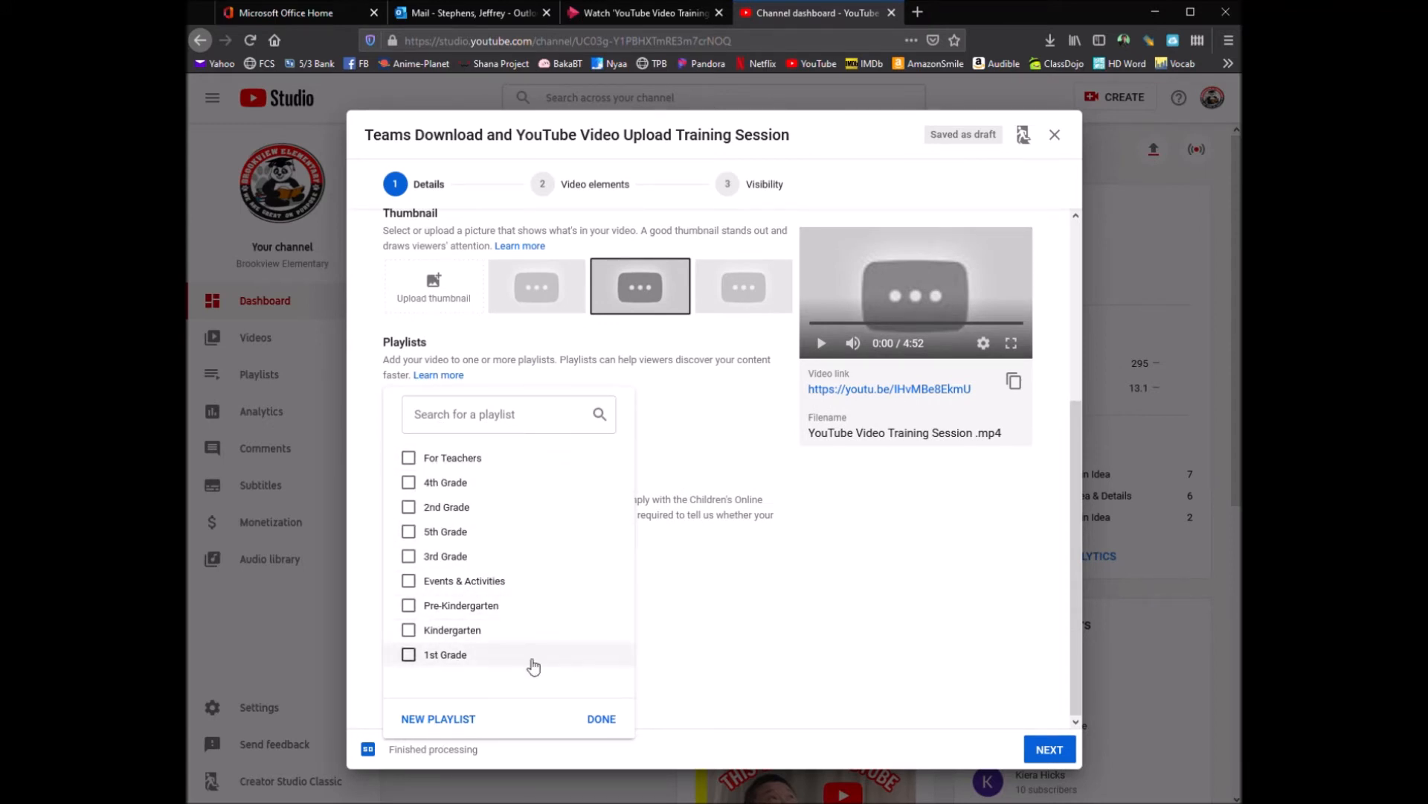
pyautogui.click(409, 458)
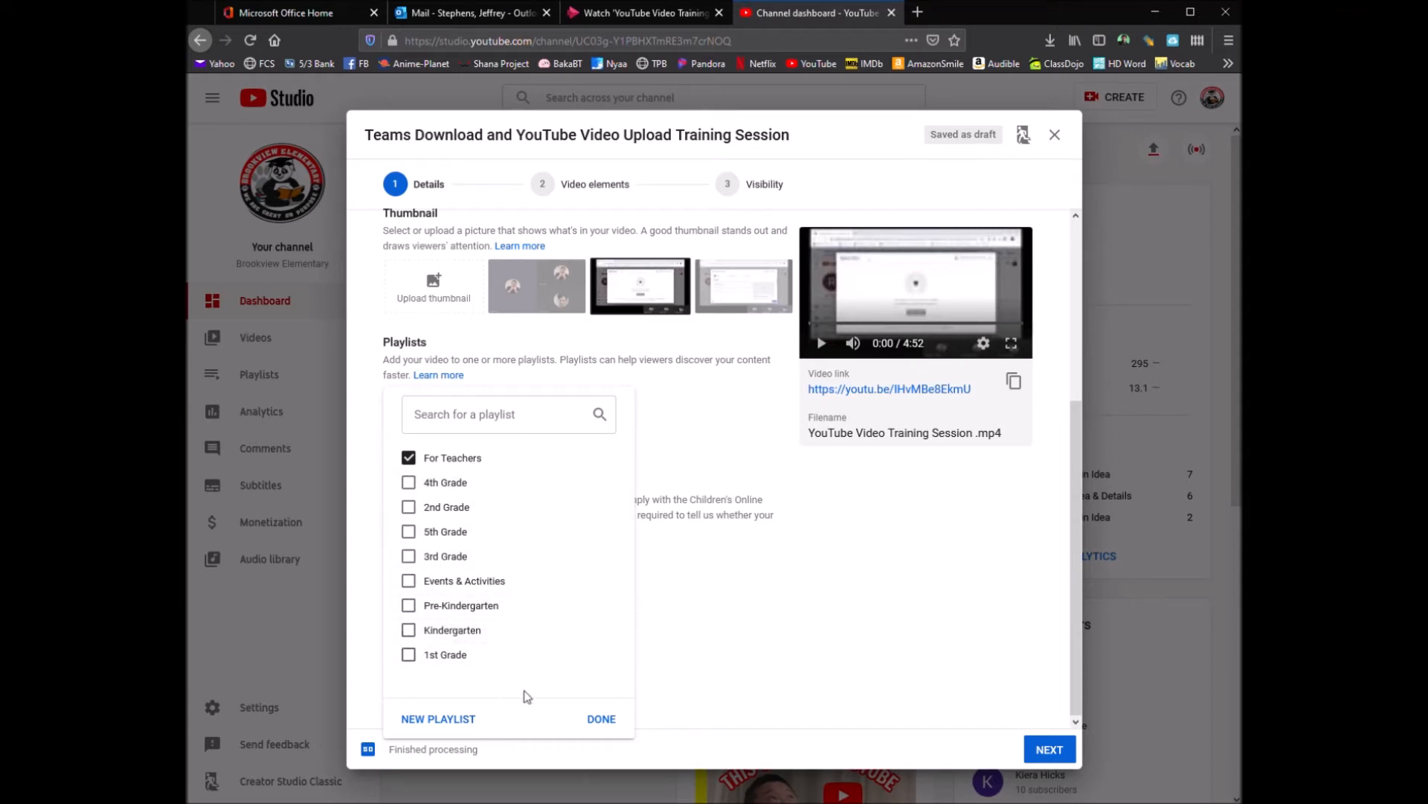
pyautogui.click(409, 605)
pyautogui.click(410, 580)
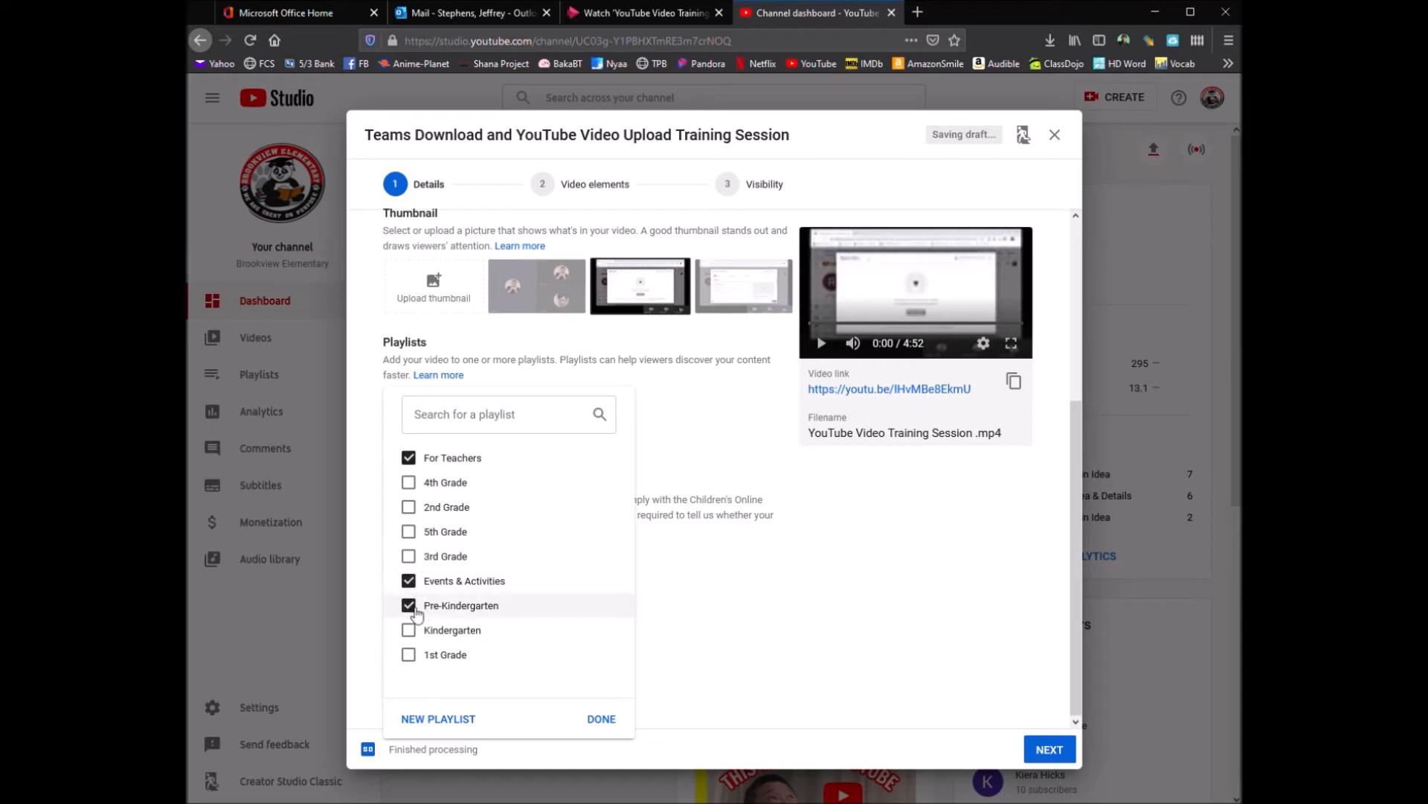
pyautogui.click(408, 605)
pyautogui.click(408, 581)
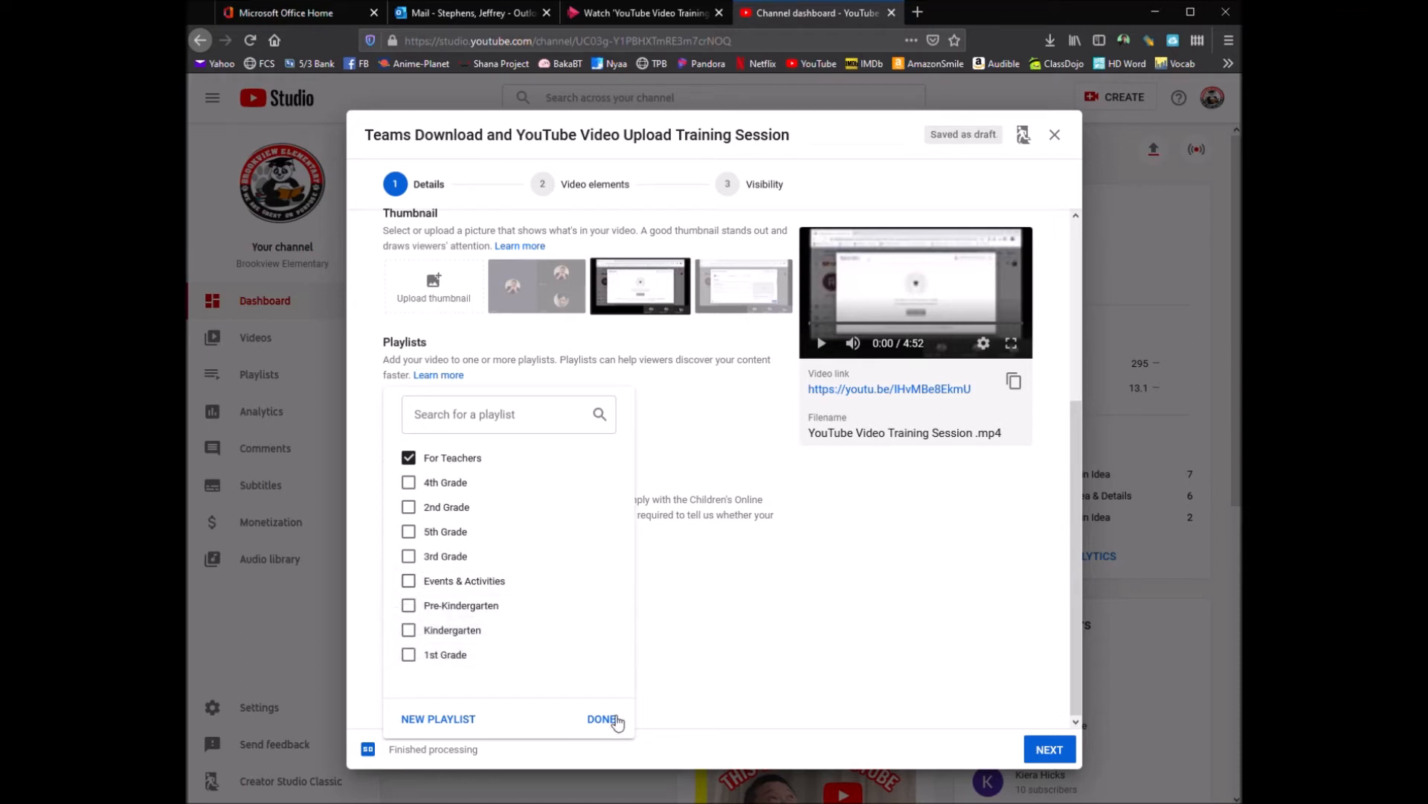
# Step: Confirm the playlist selection and set the audience to not made for kids
pyautogui.click(605, 719)
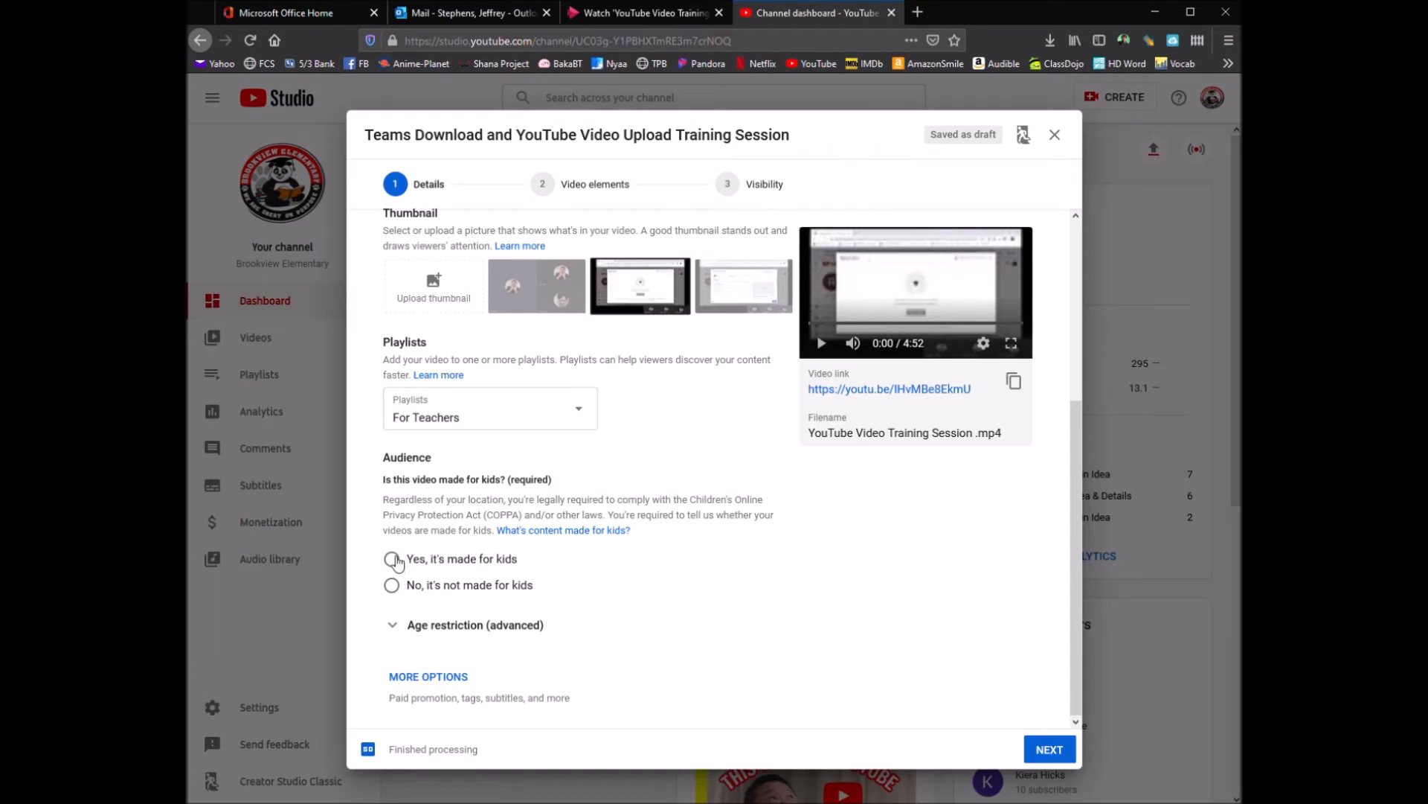
pyautogui.click(397, 590)
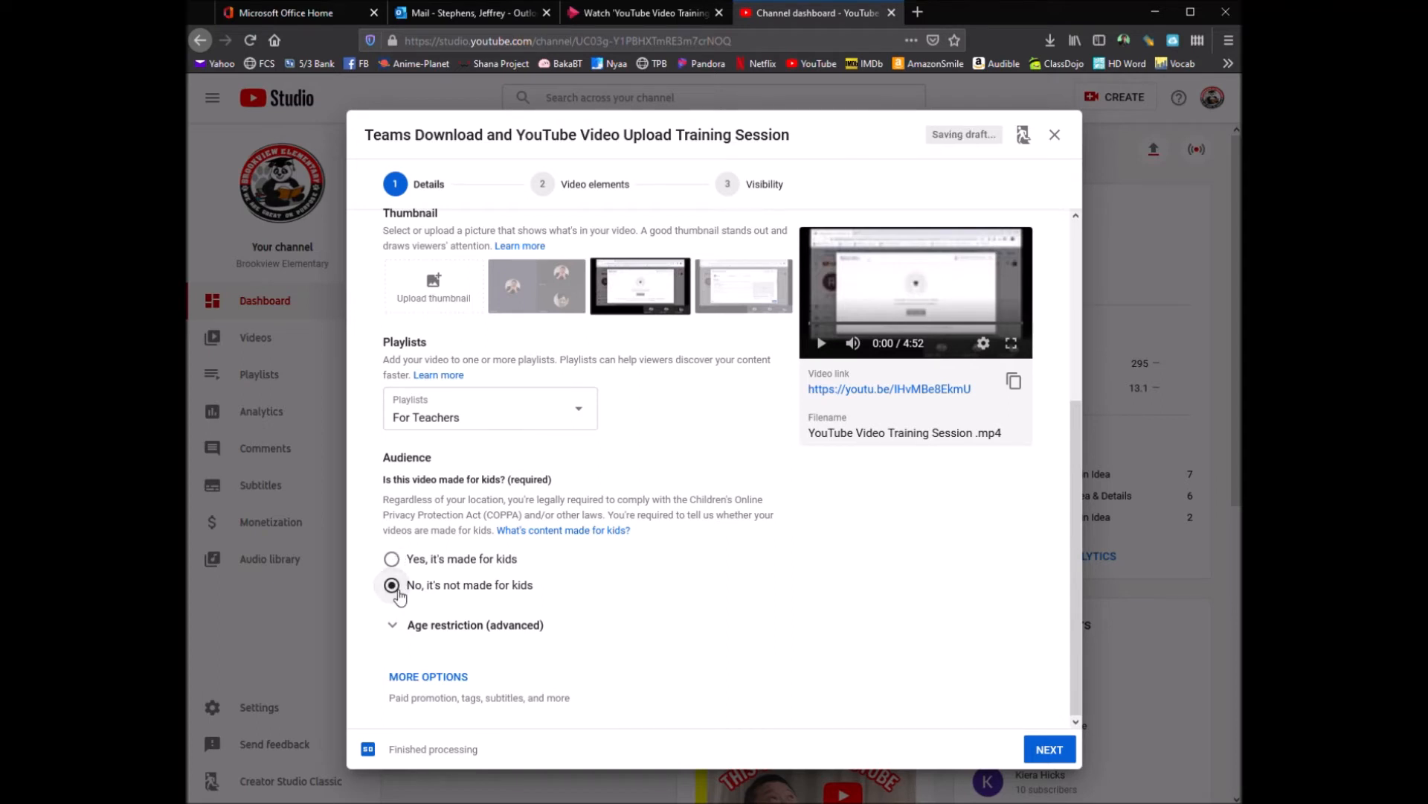
# Step: Show the additional video options and add the tags TEAMS, BVES and Fulton County
pyautogui.click(447, 677)
pyautogui.scroll(-4, 664, 561)
pyautogui.click(562, 572)
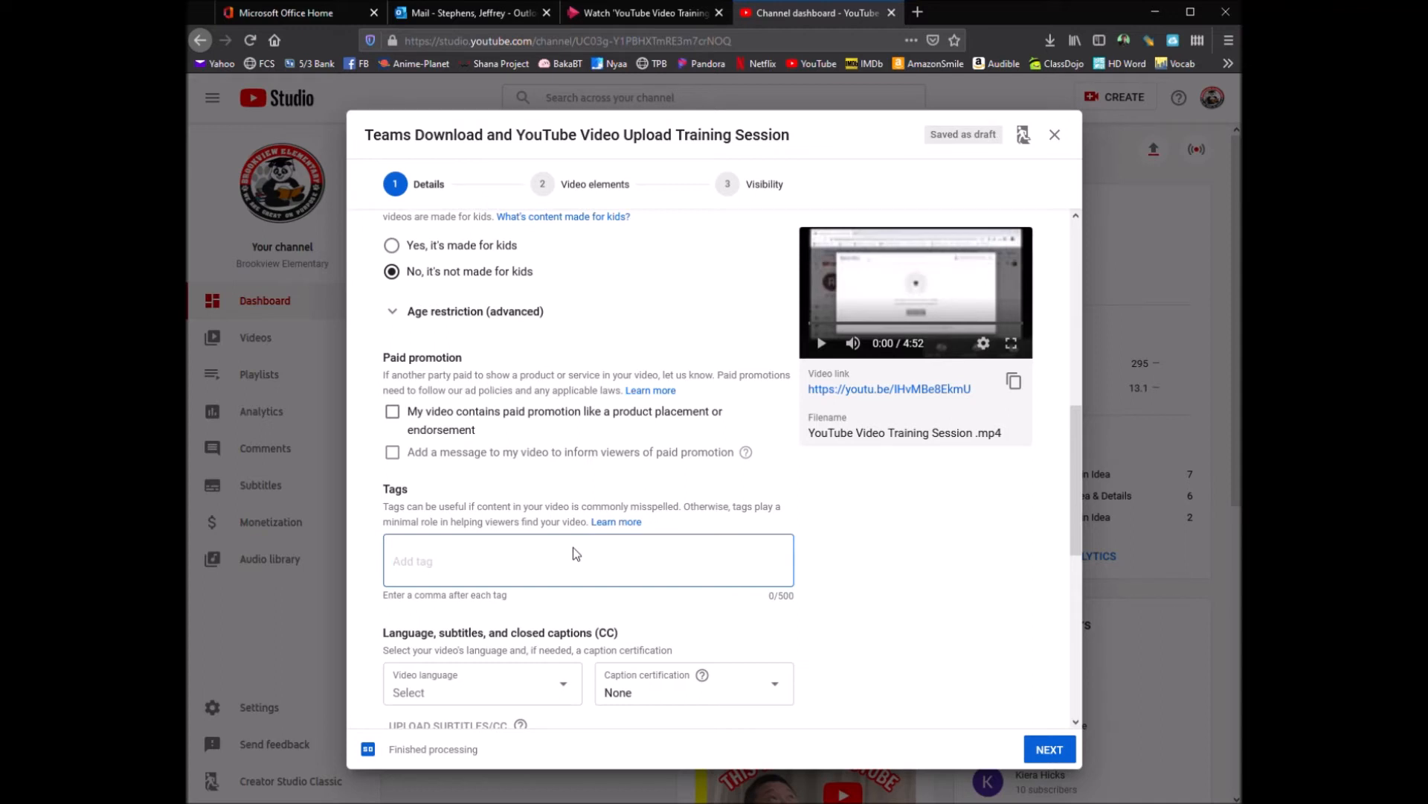
pyautogui.write('TEAMs')
pyautogui.press('BackSpace')
pyautogui.write('S')
pyautogui.write(',')
pyautogui.write('BVES,')
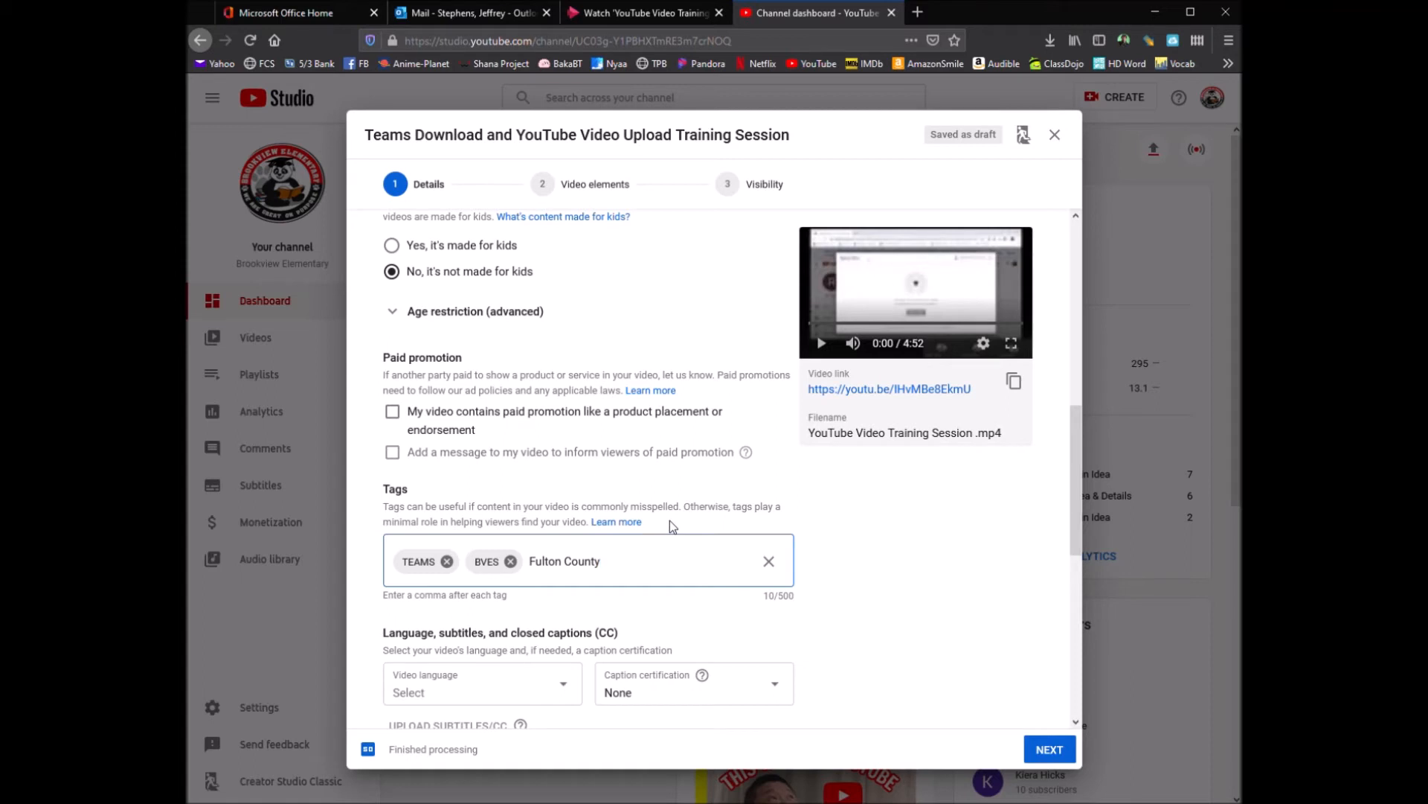
pyautogui.write(',')
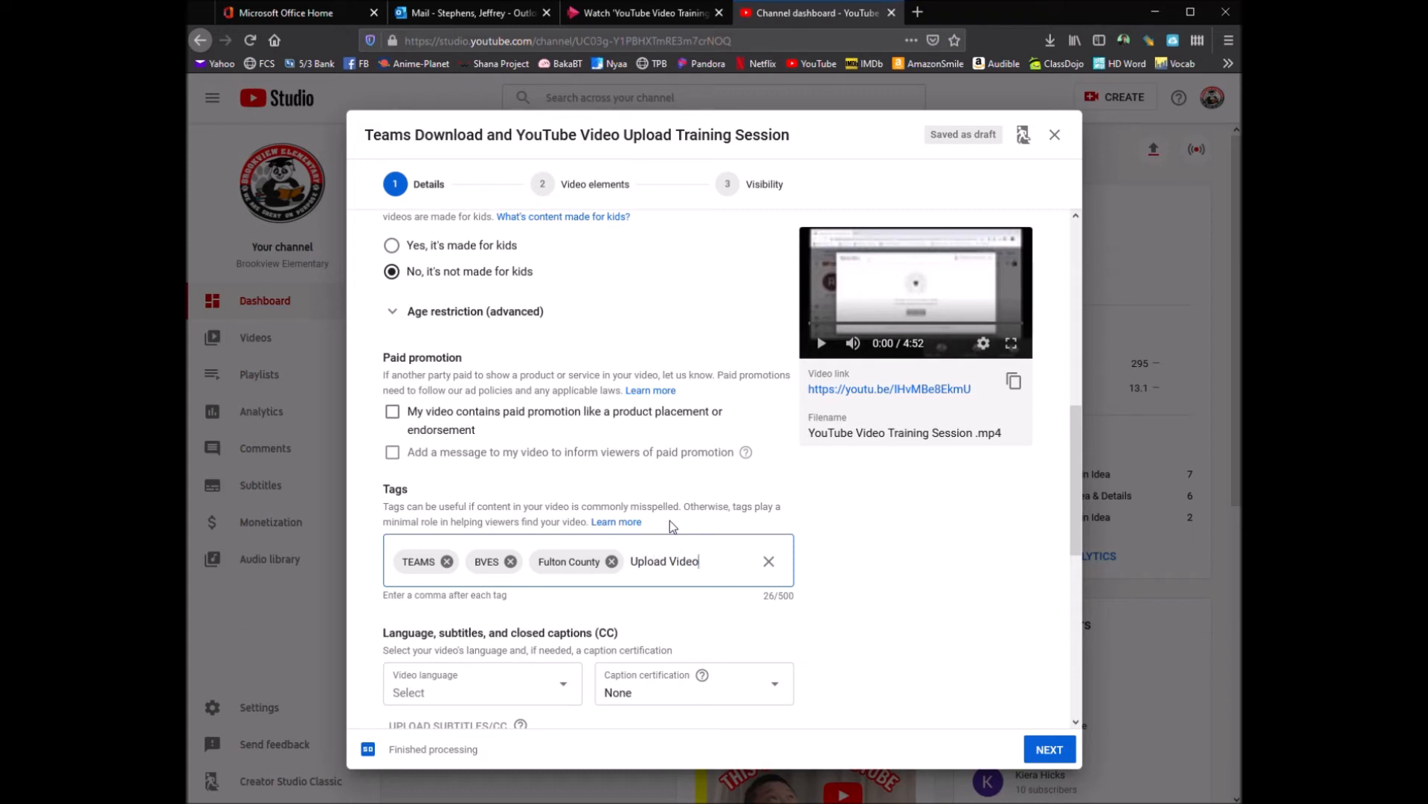
# Step: Add the tags Upload Video, Download Video and Training to the video
pyautogui.press(',')
pyautogui.write('Dow')
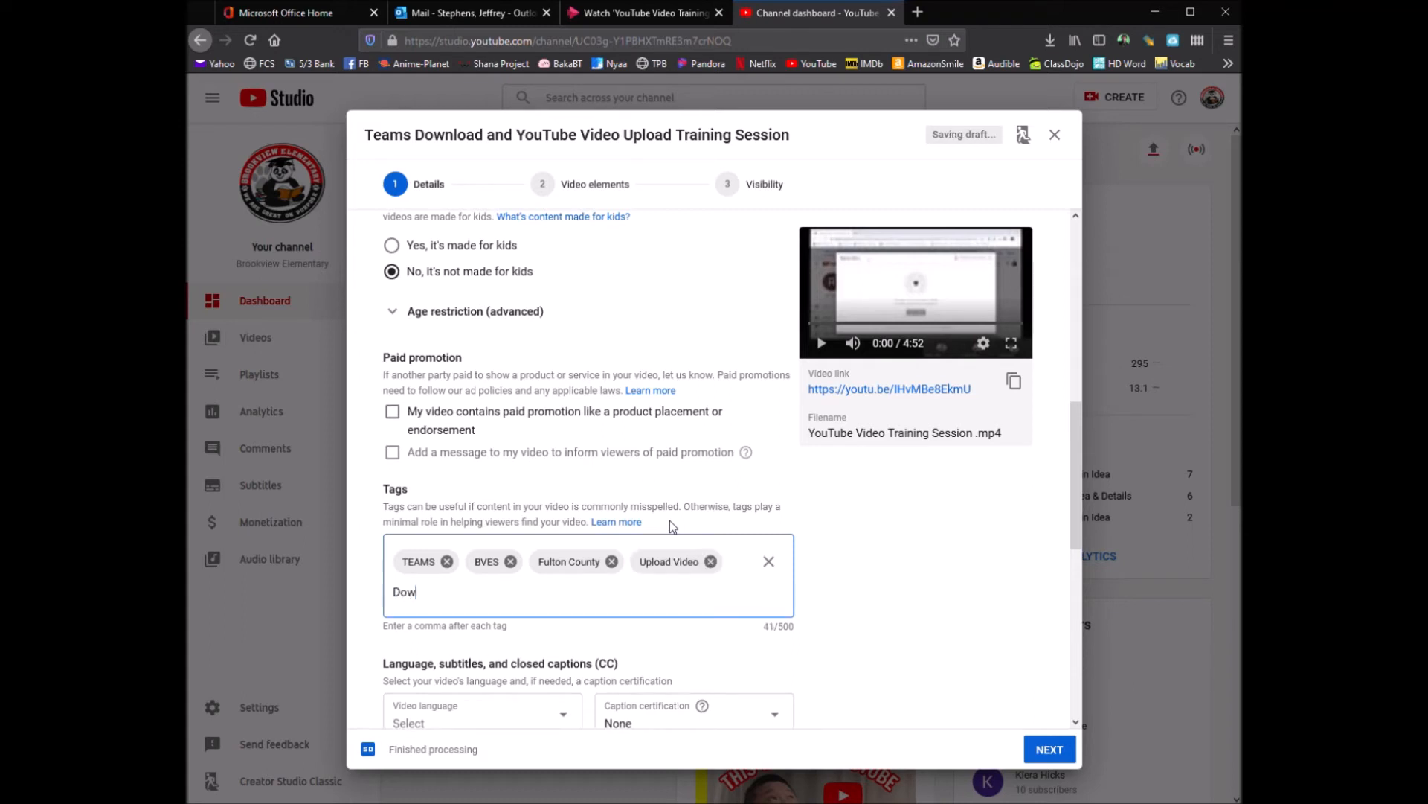
pyautogui.write('nload Video')
pyautogui.press(',')
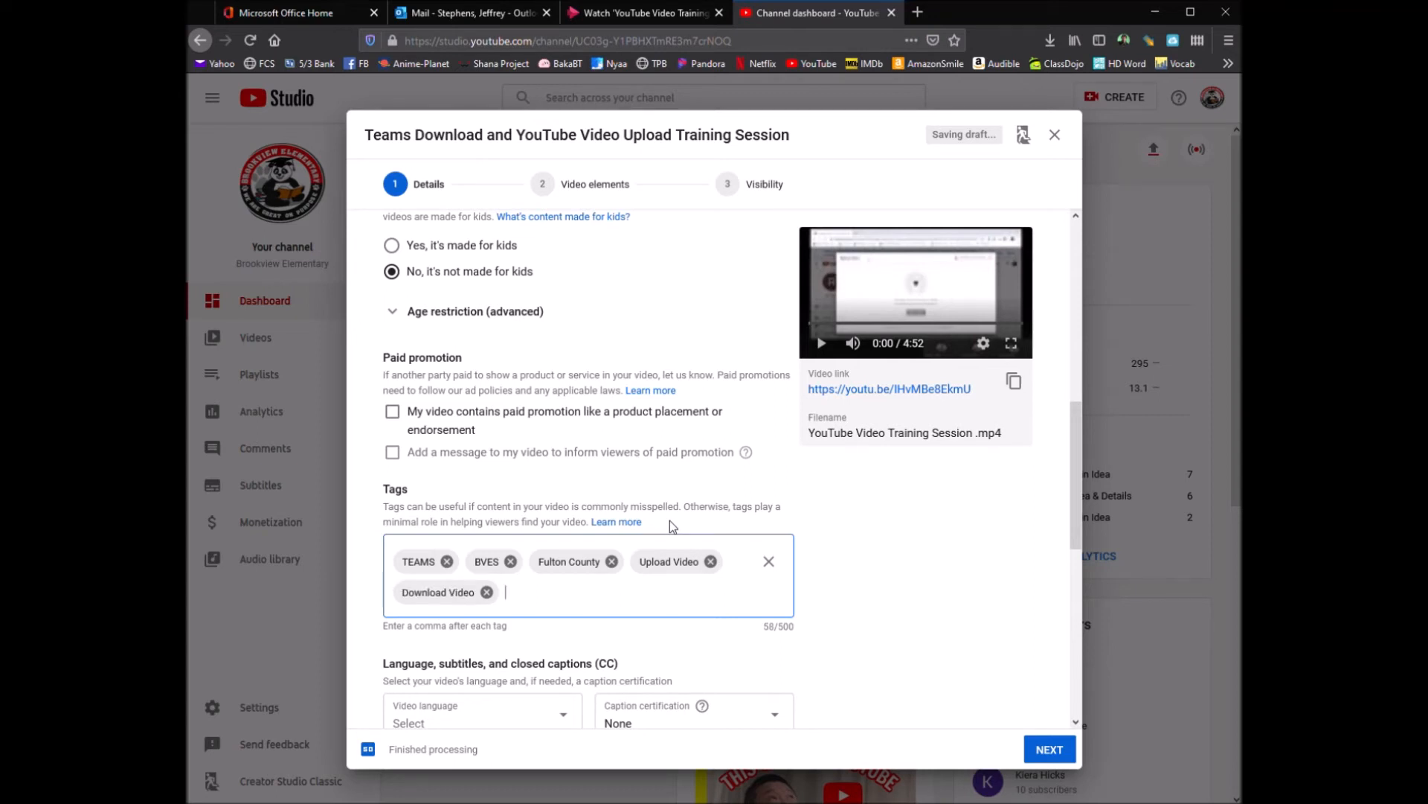
pyautogui.write('Training')
pyautogui.press(',')
pyautogui.click(882, 619)
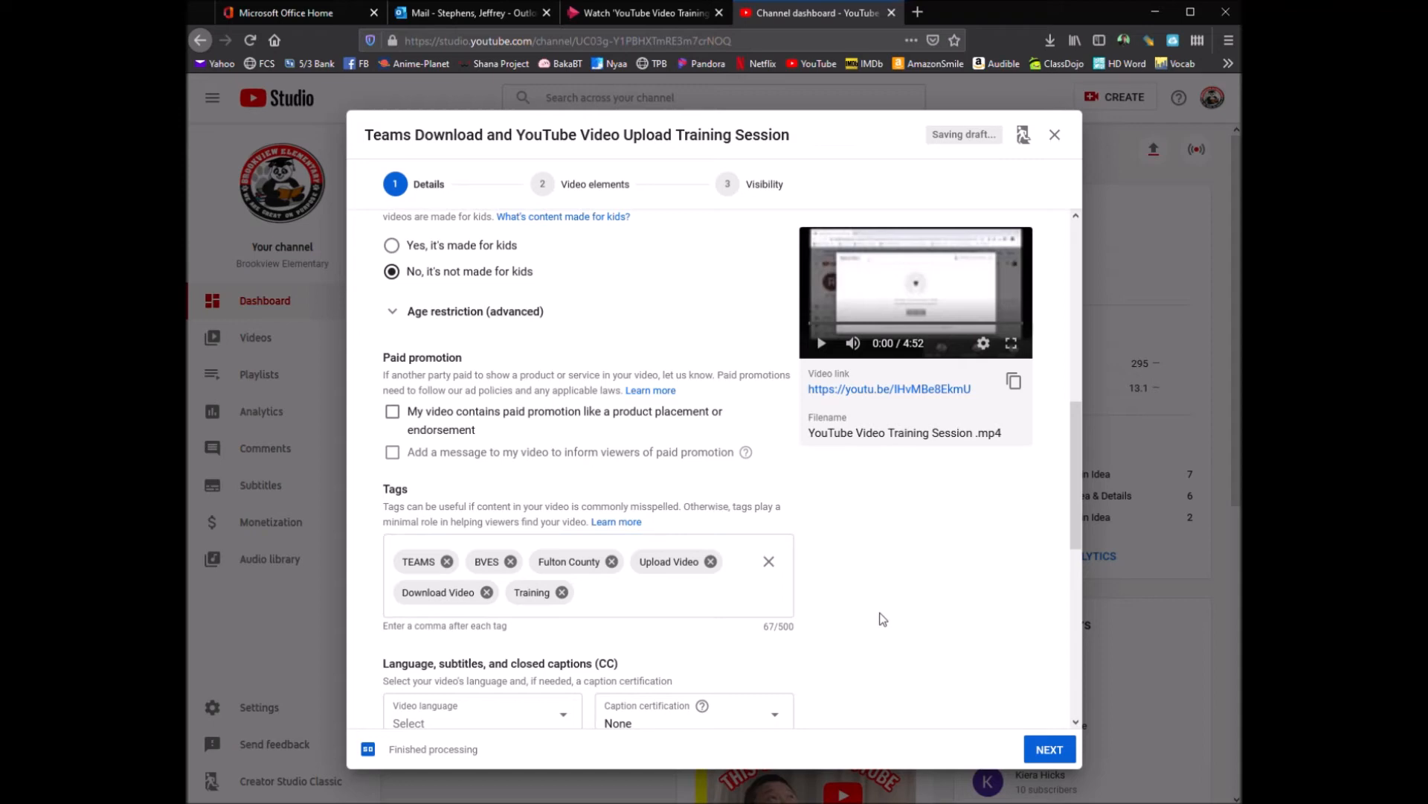
# Step: Set the video's recording date to Apr 17, 2020
pyautogui.scroll(-2, 879, 613)
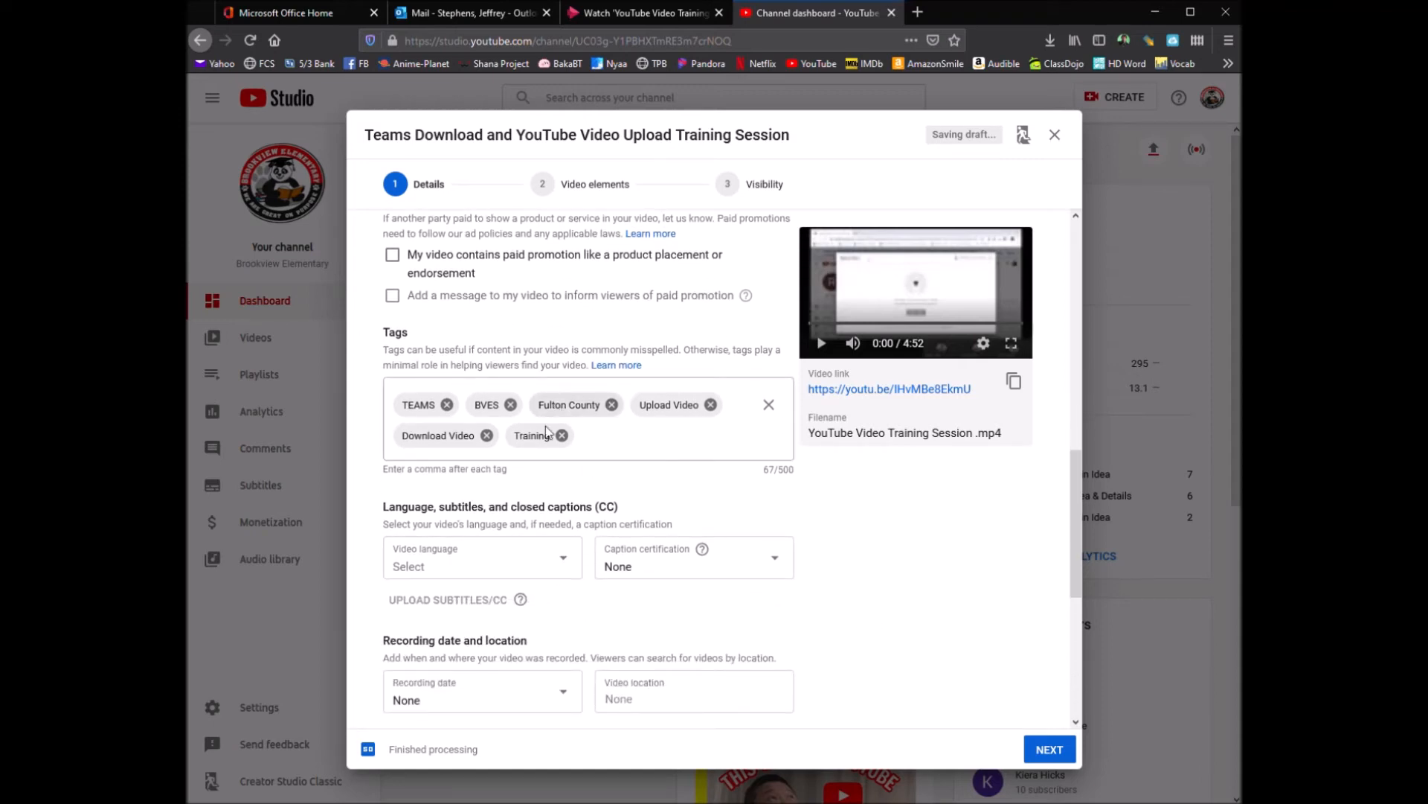
pyautogui.scroll(-2, 600, 568)
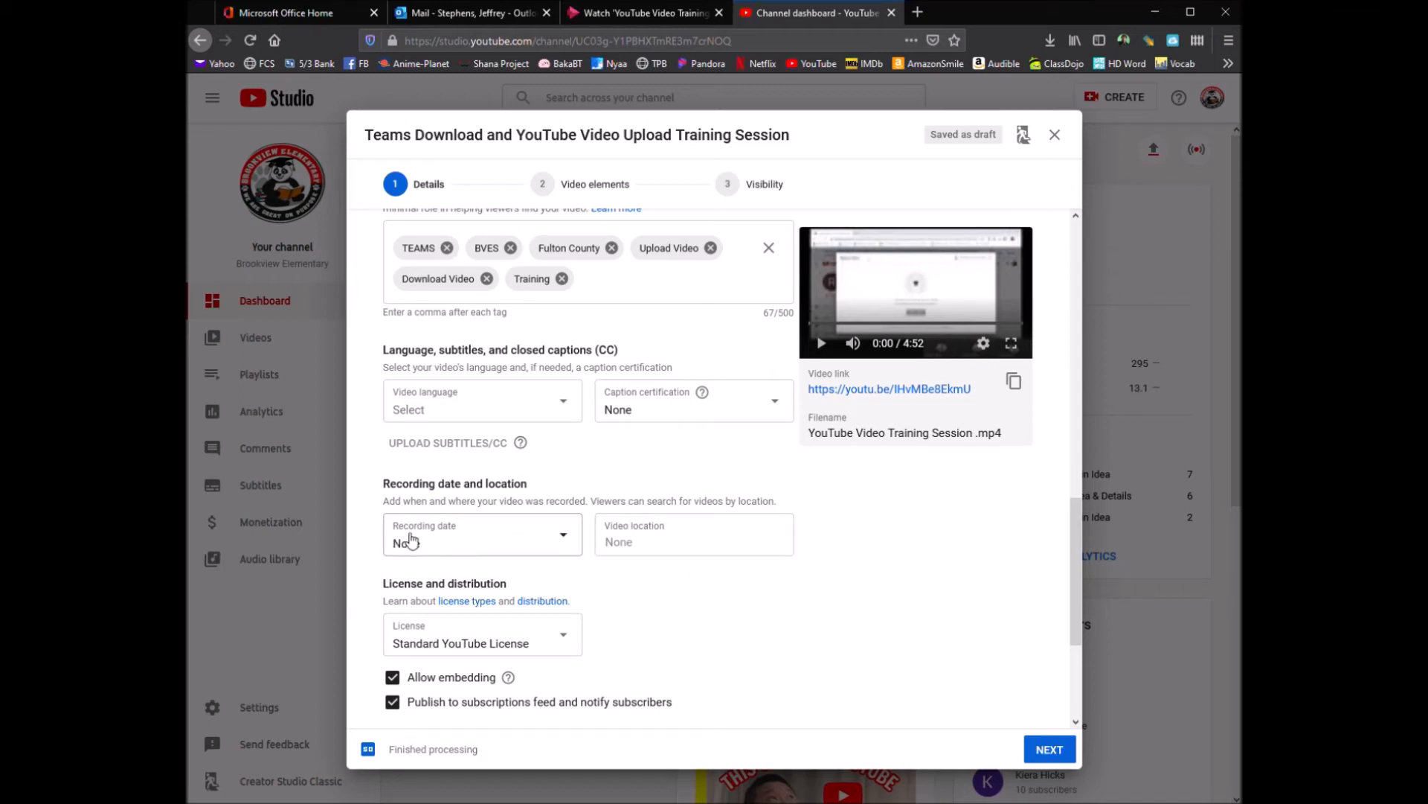
pyautogui.click(570, 537)
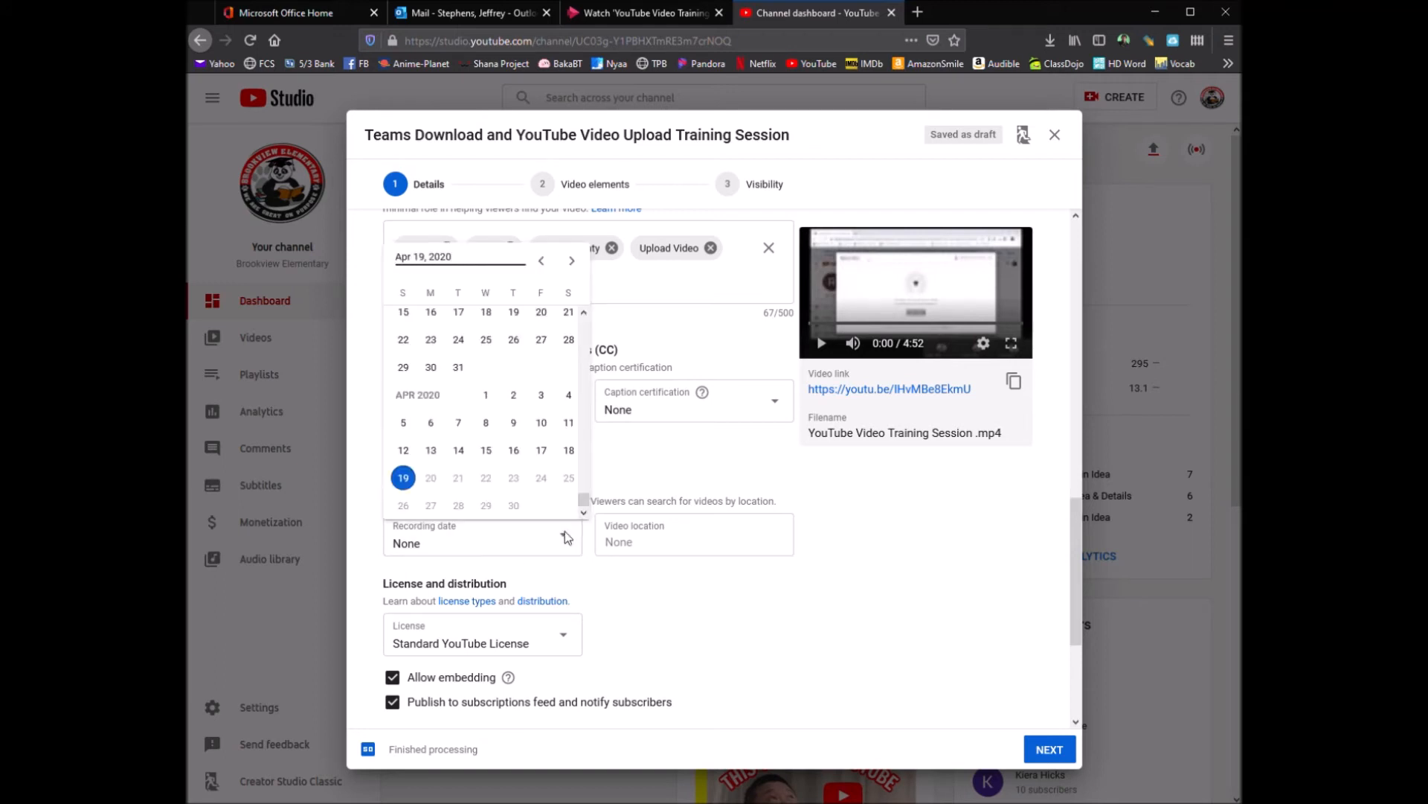
pyautogui.click(542, 451)
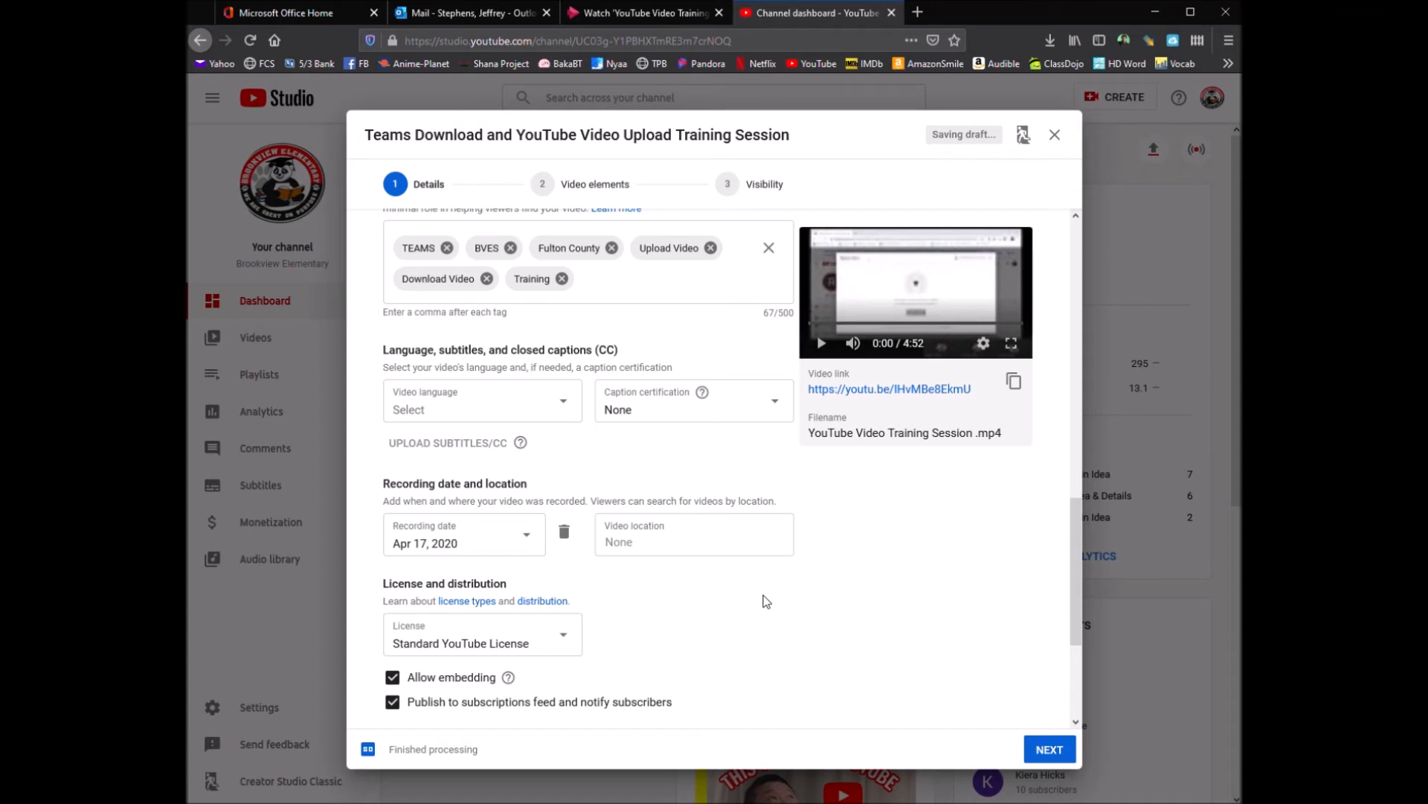
# Step: Finish the video details and proceed to the Visibility stage without adding an end screen or cards
pyautogui.scroll(-3, 765, 599)
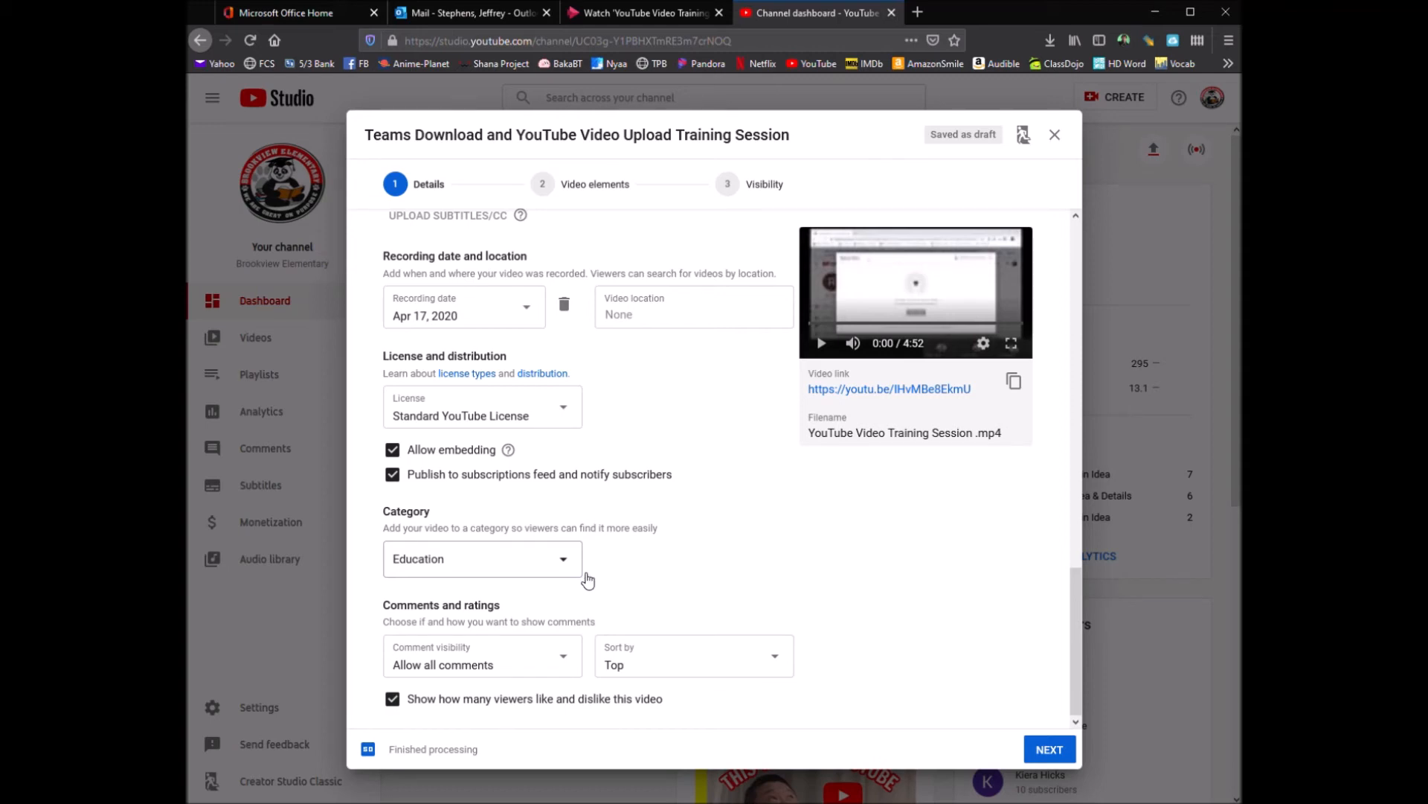
pyautogui.click(1062, 753)
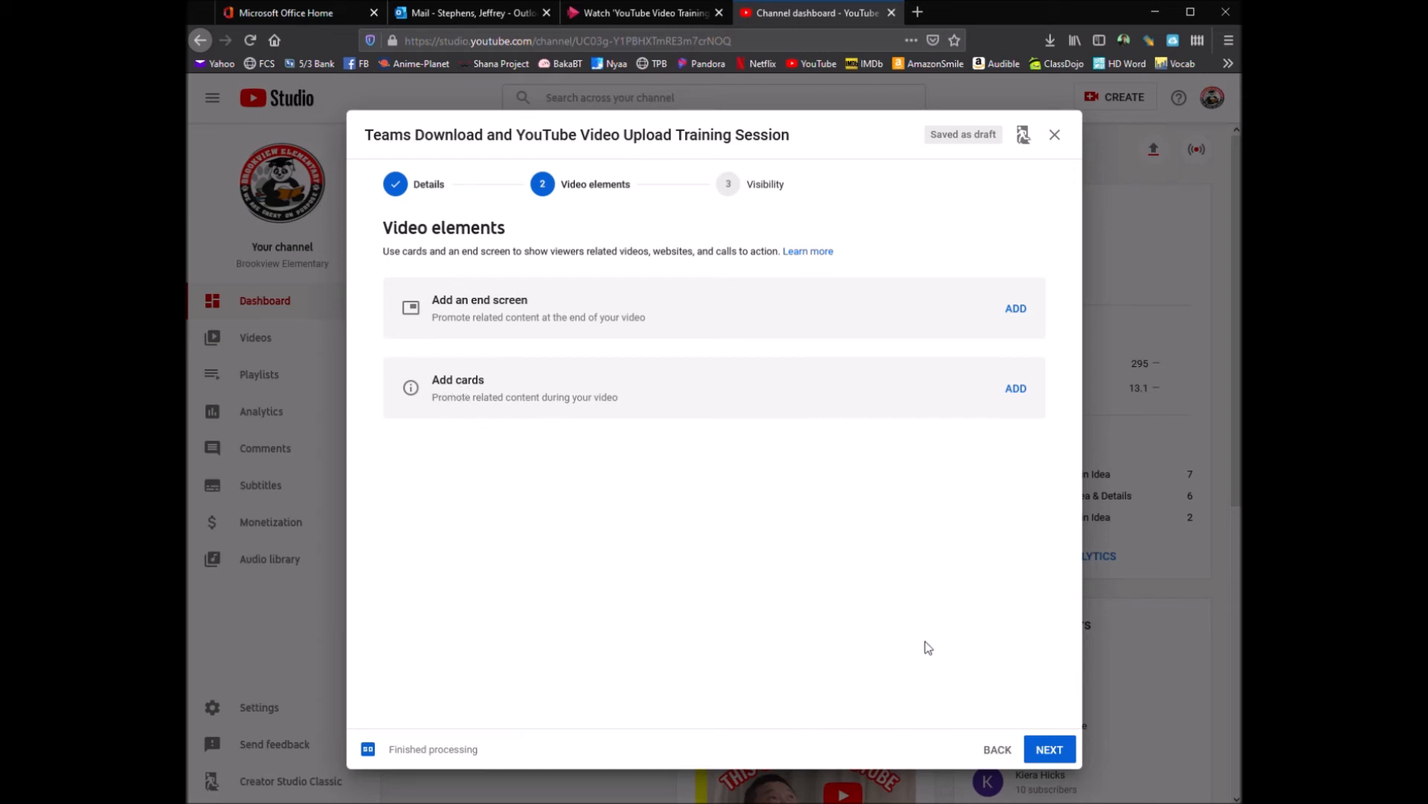
pyautogui.click(1056, 753)
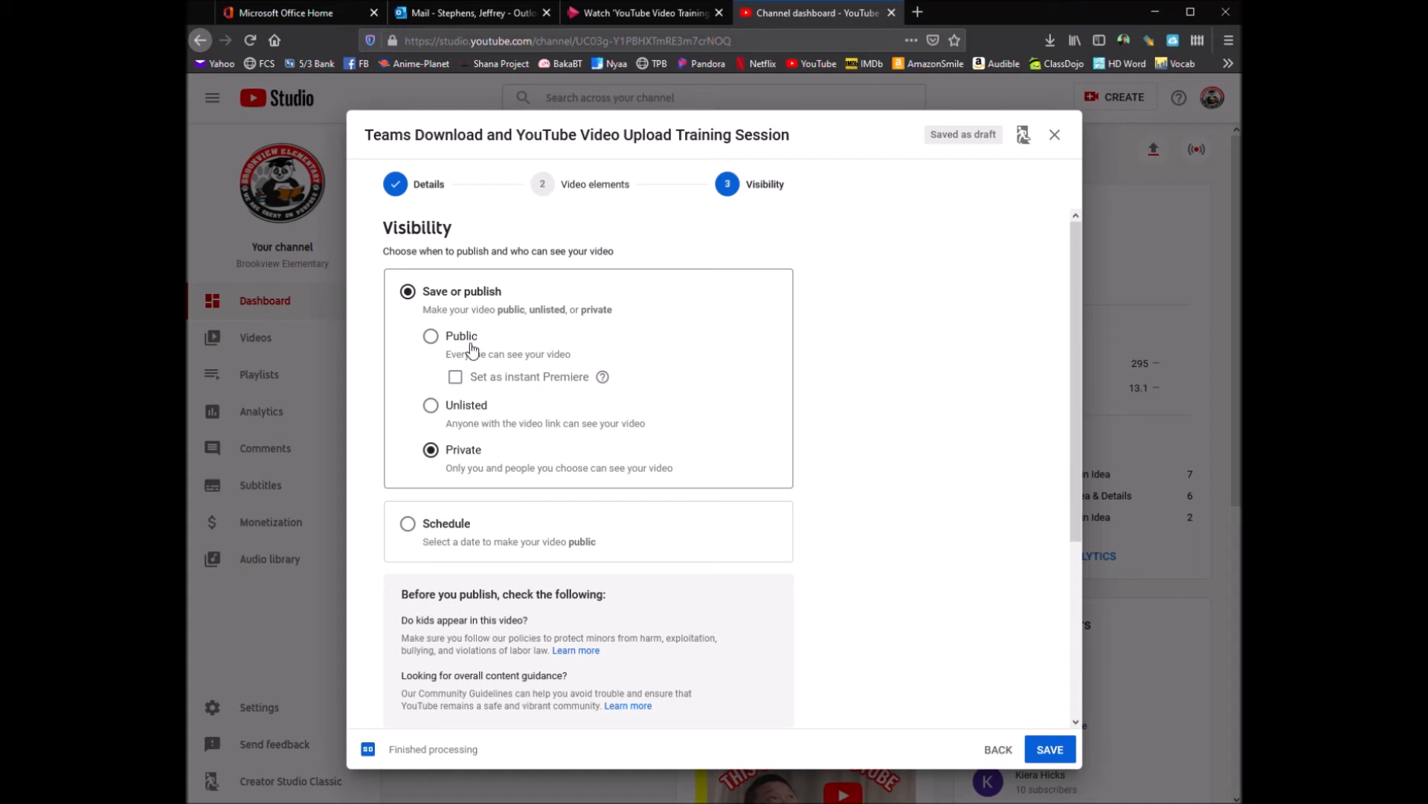
# Step: Try the Public, Unlisted and Private visibility settings for the video, finishing on Public
pyautogui.click(430, 336)
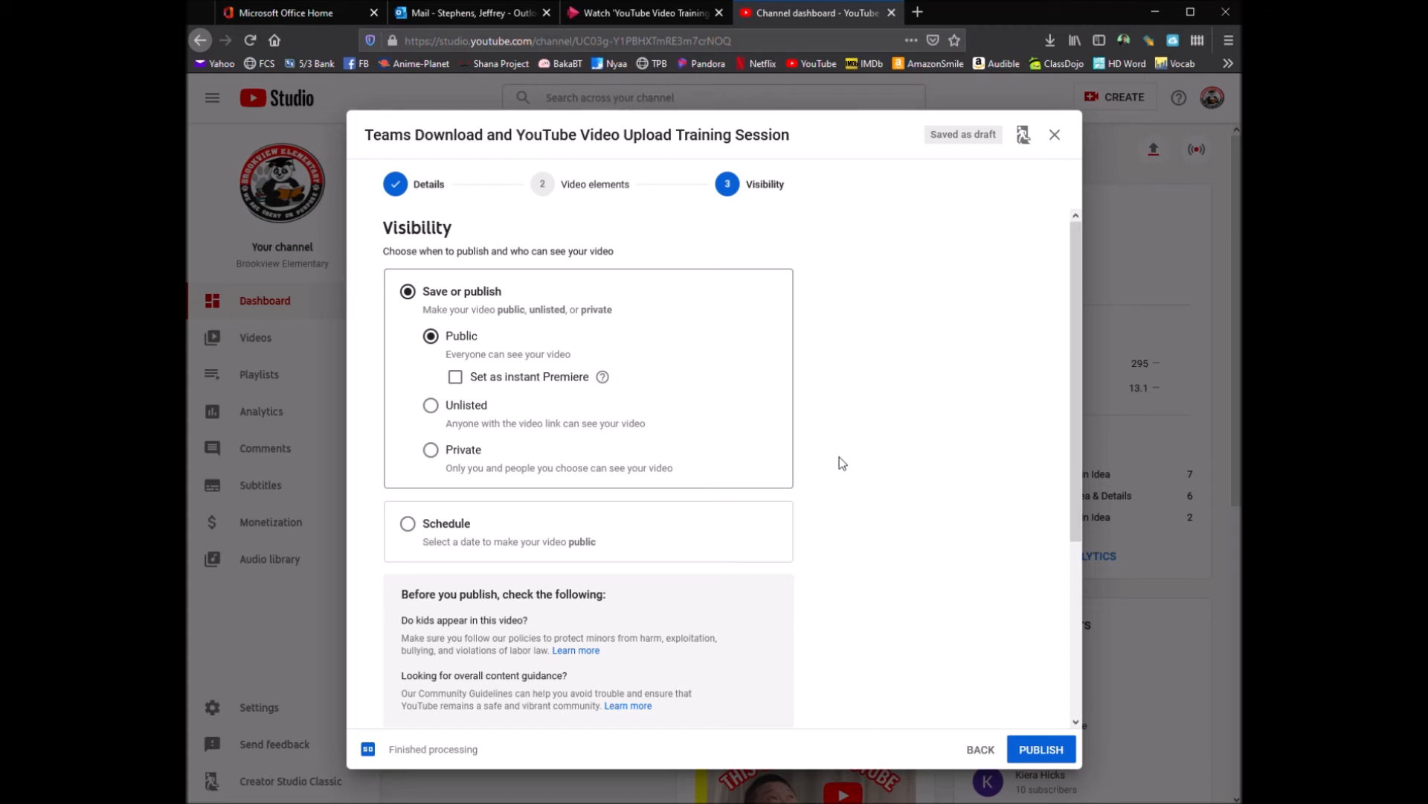
pyautogui.click(435, 406)
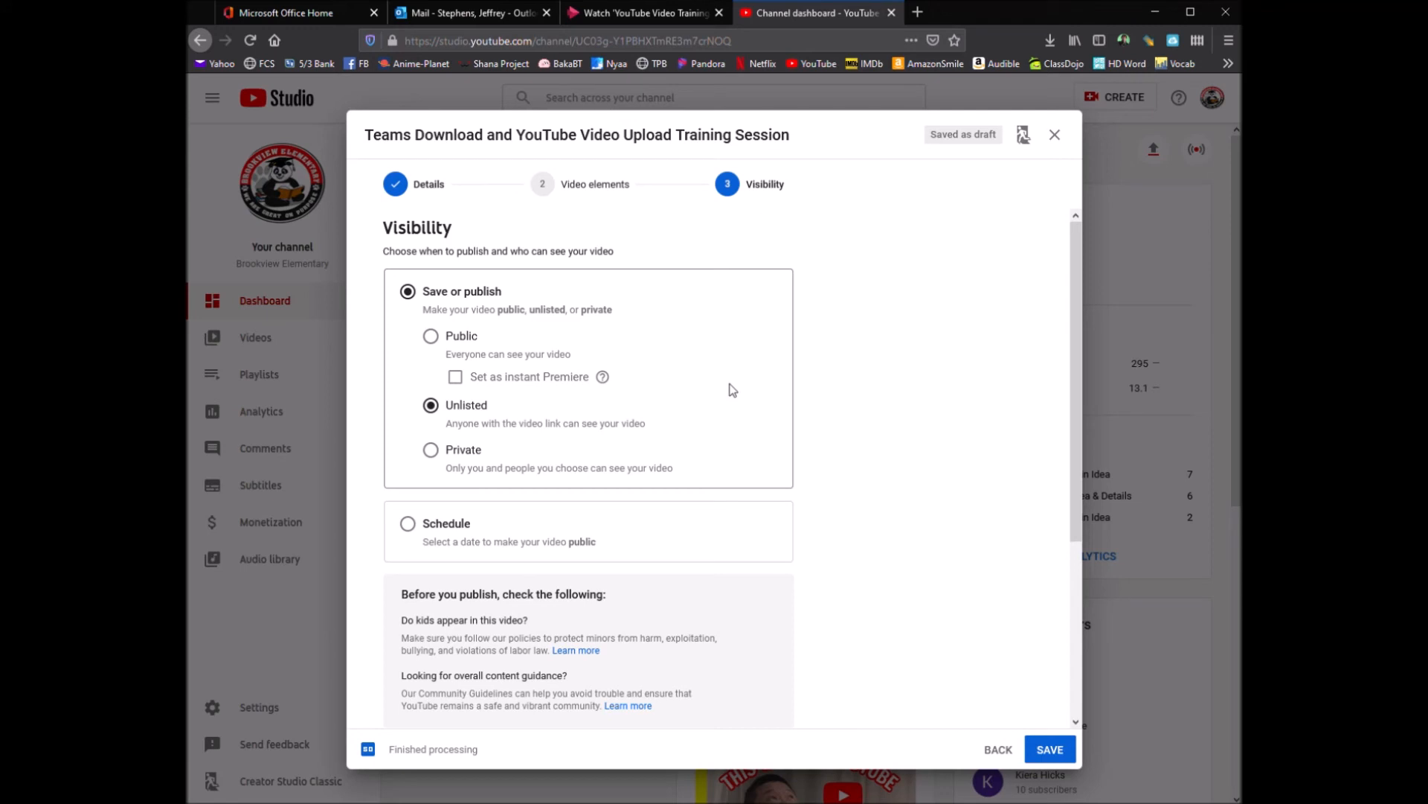
pyautogui.moveTo(445, 430); pyautogui.dragTo(648, 439)
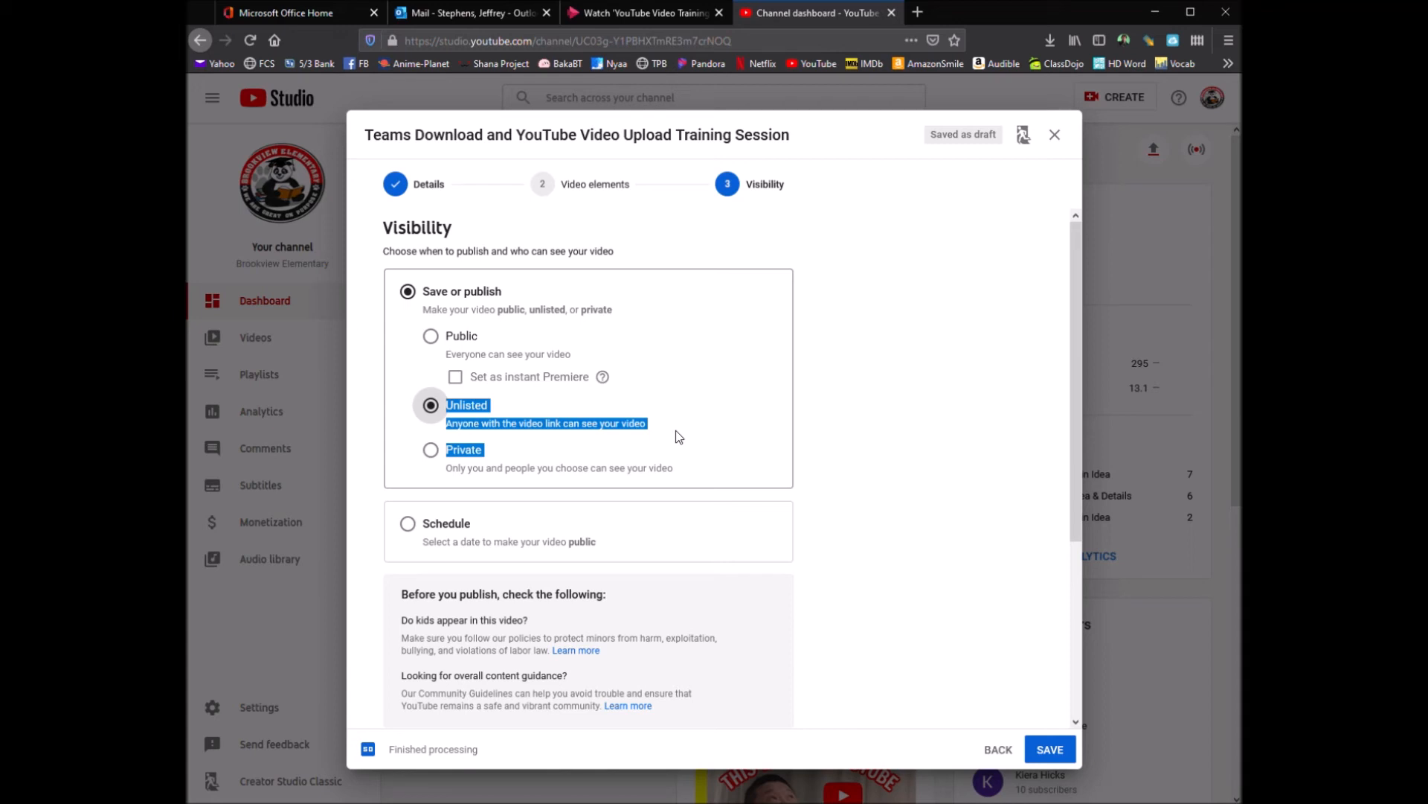
pyautogui.click(676, 431)
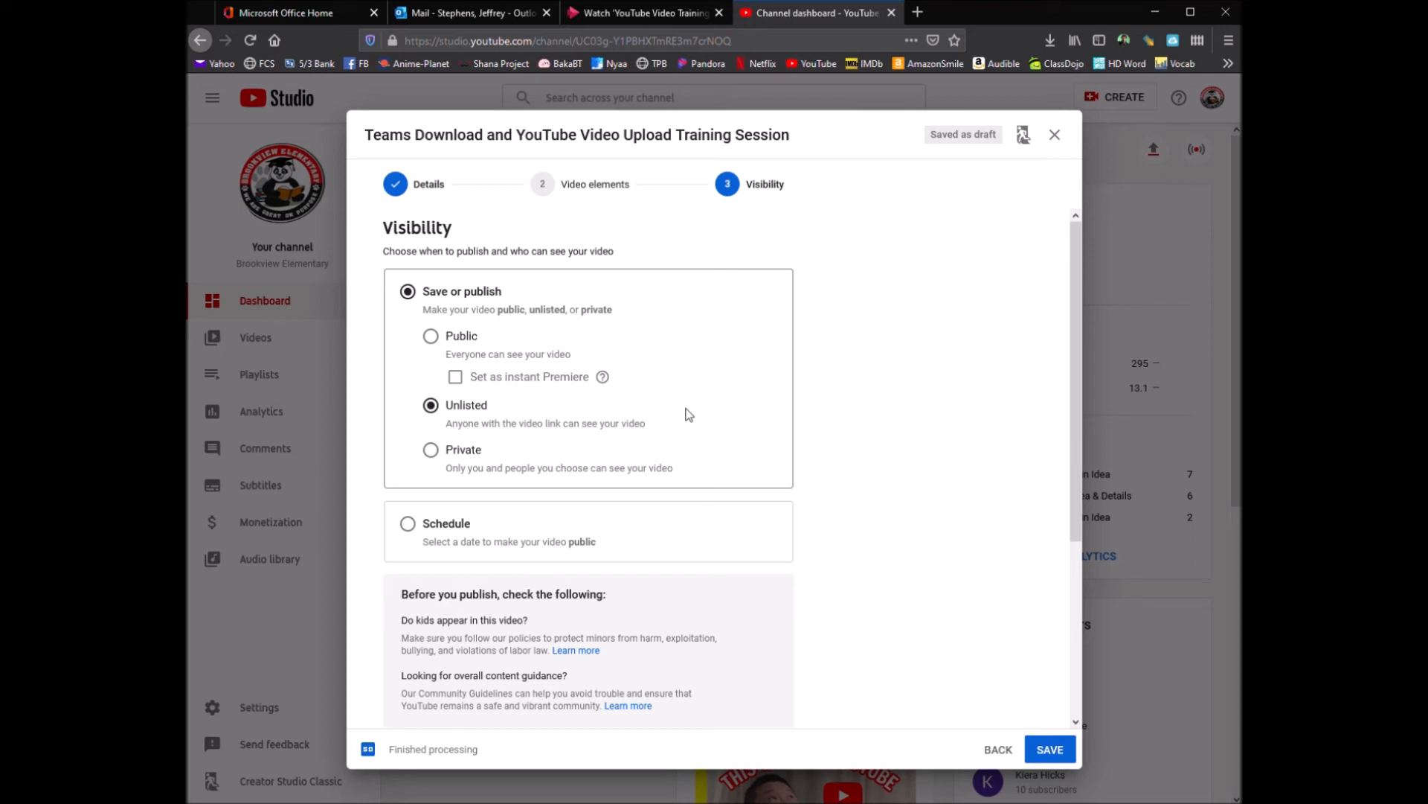
pyautogui.click(431, 449)
pyautogui.tripleClick(690, 467)
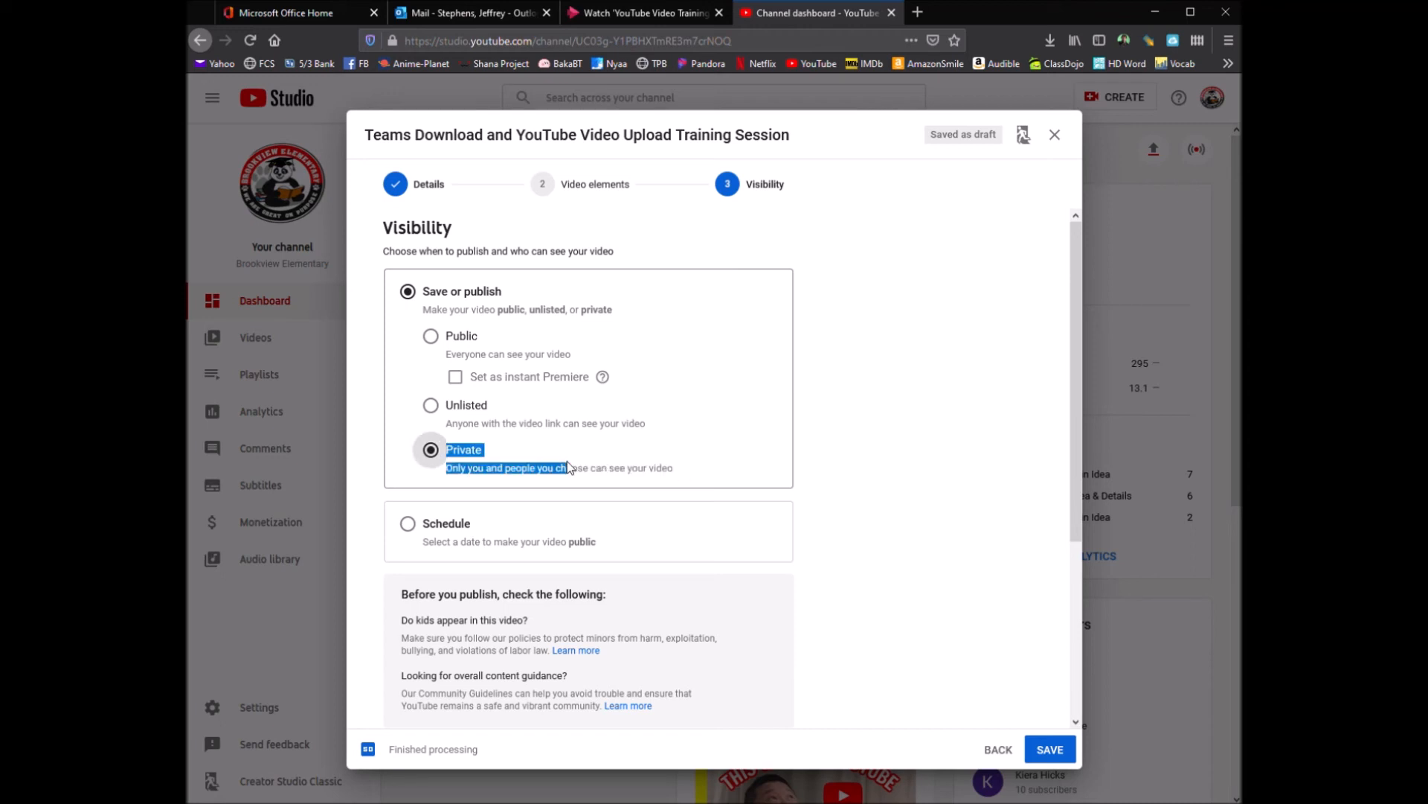
pyautogui.click(699, 469)
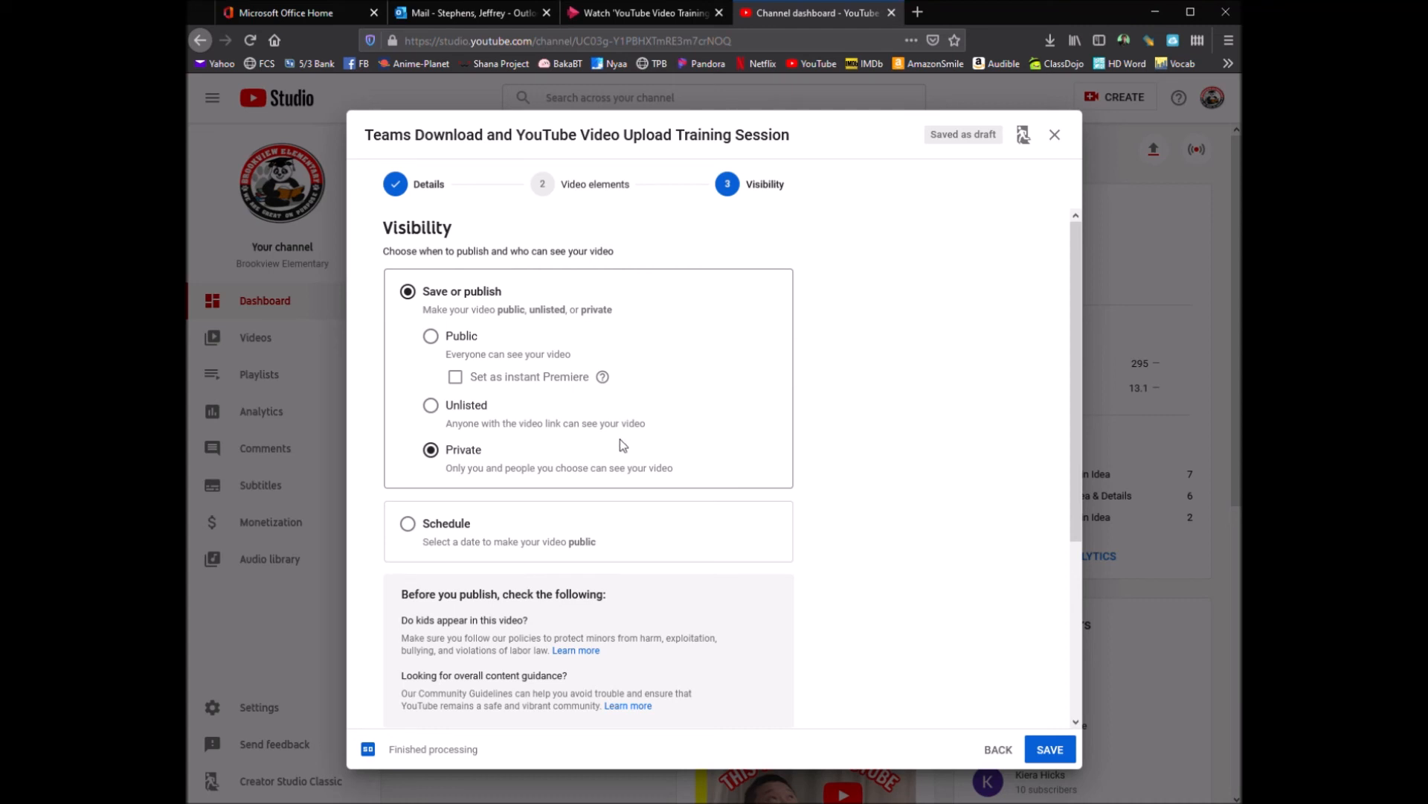
pyautogui.click(431, 337)
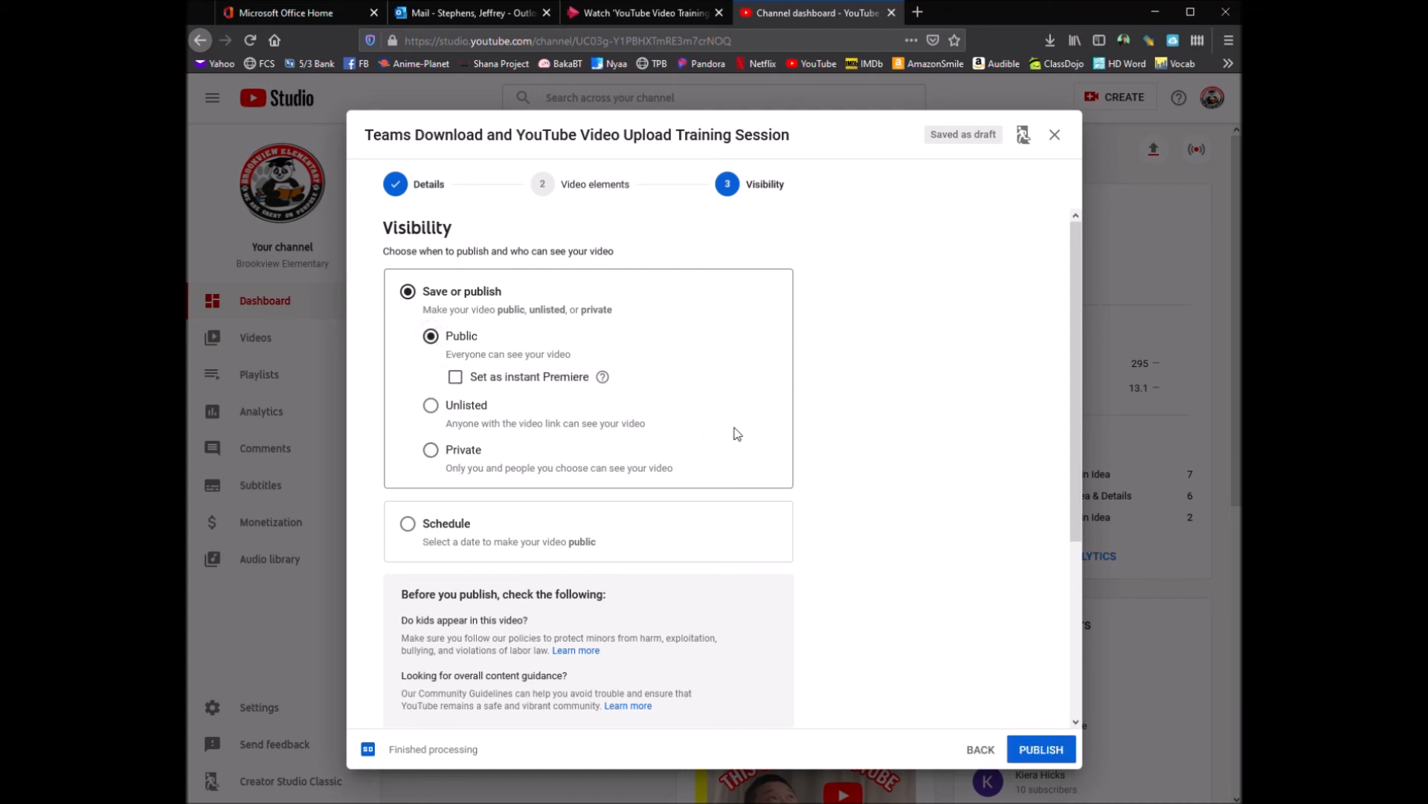
# Step: Schedule the video to become public on Apr 24, 2020 at 12:00 AM and dismiss the confirmation
pyautogui.scroll(-3, 769, 481)
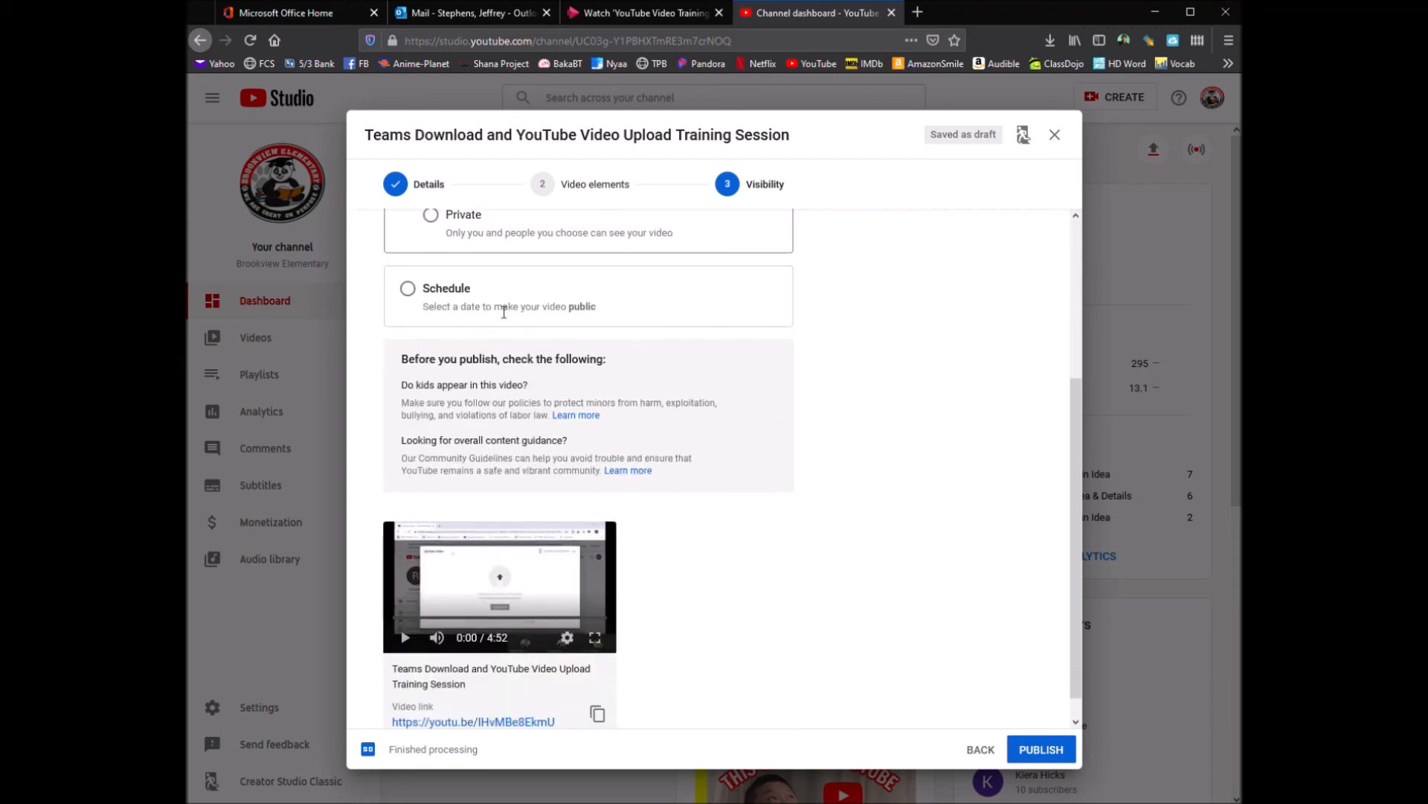
pyautogui.click(409, 290)
pyautogui.scroll(1, 826, 521)
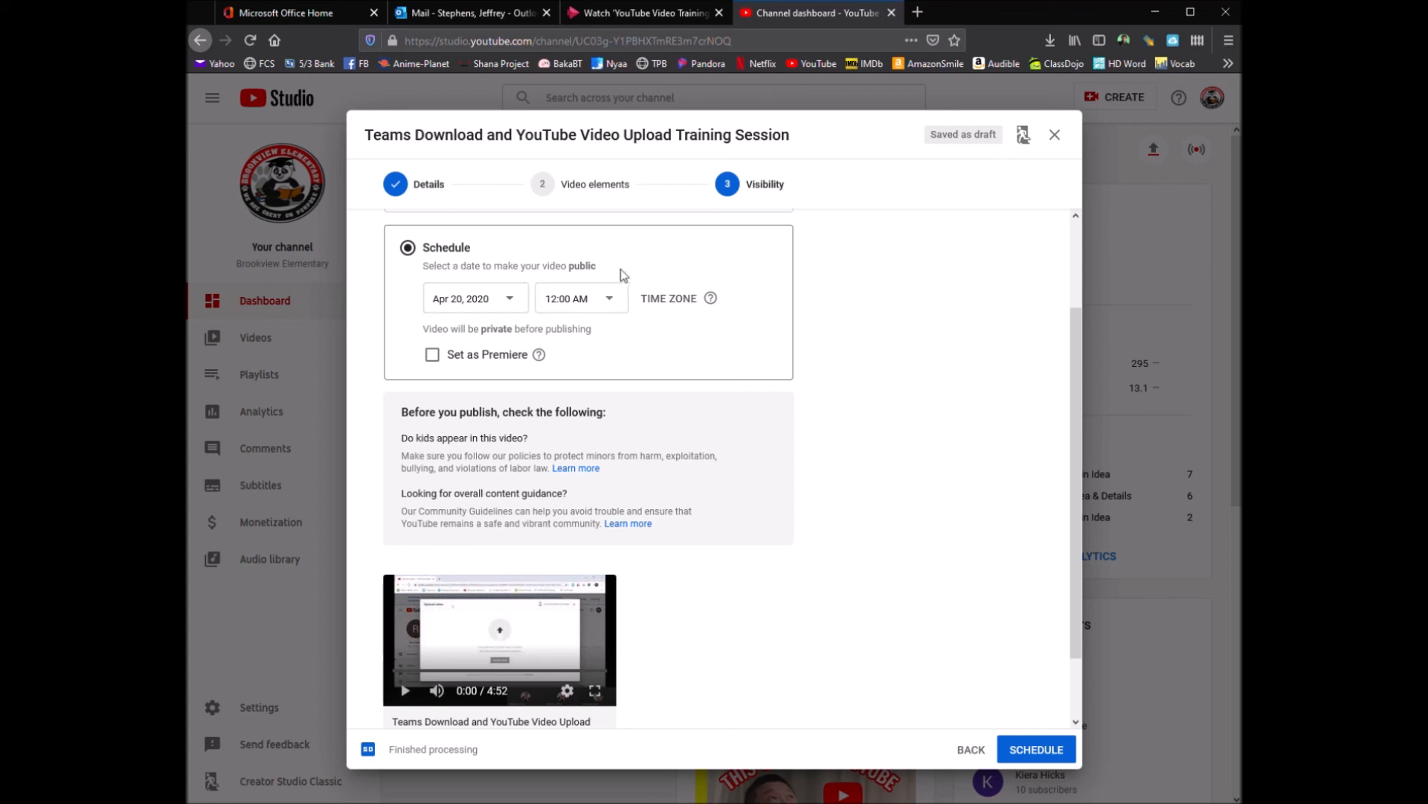
pyautogui.click(527, 299)
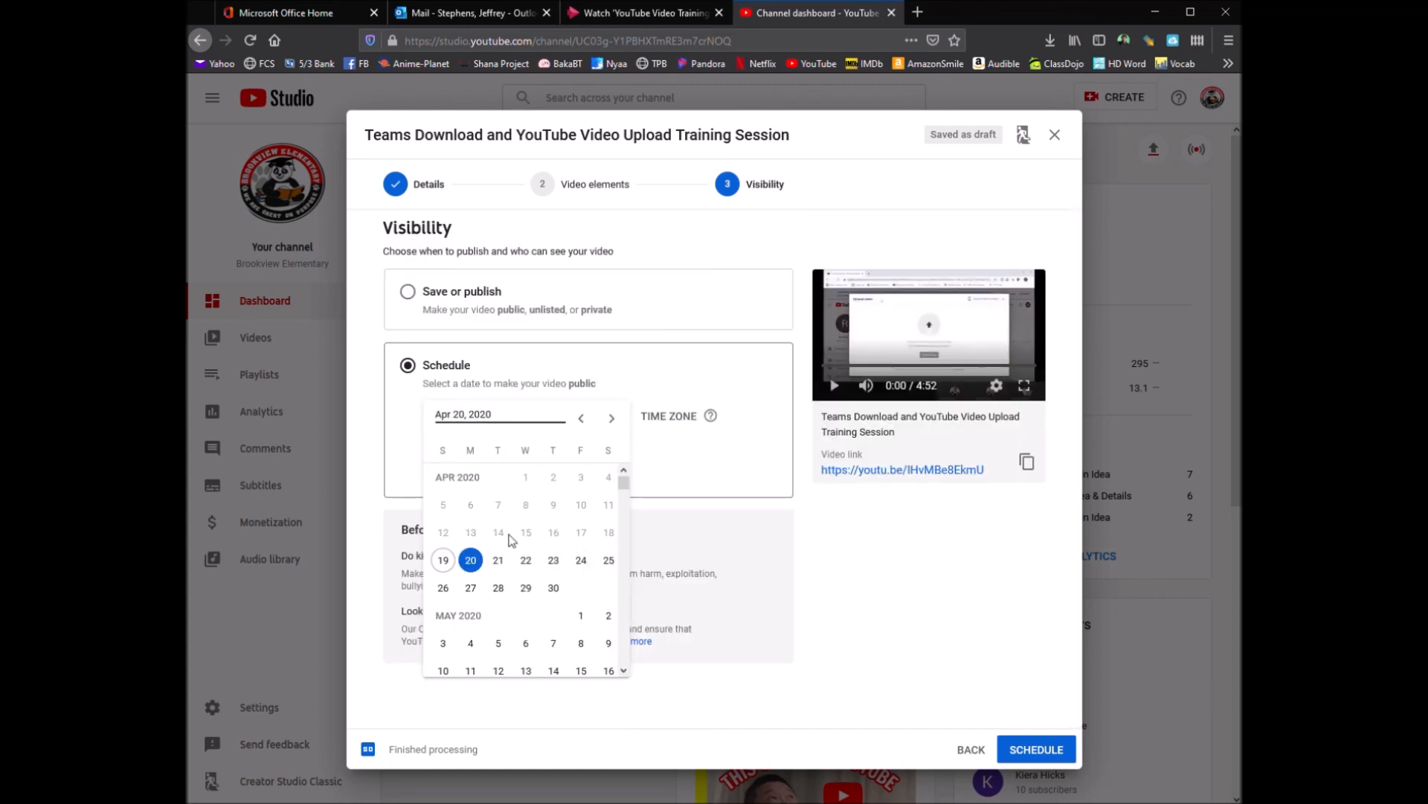
pyautogui.click(582, 560)
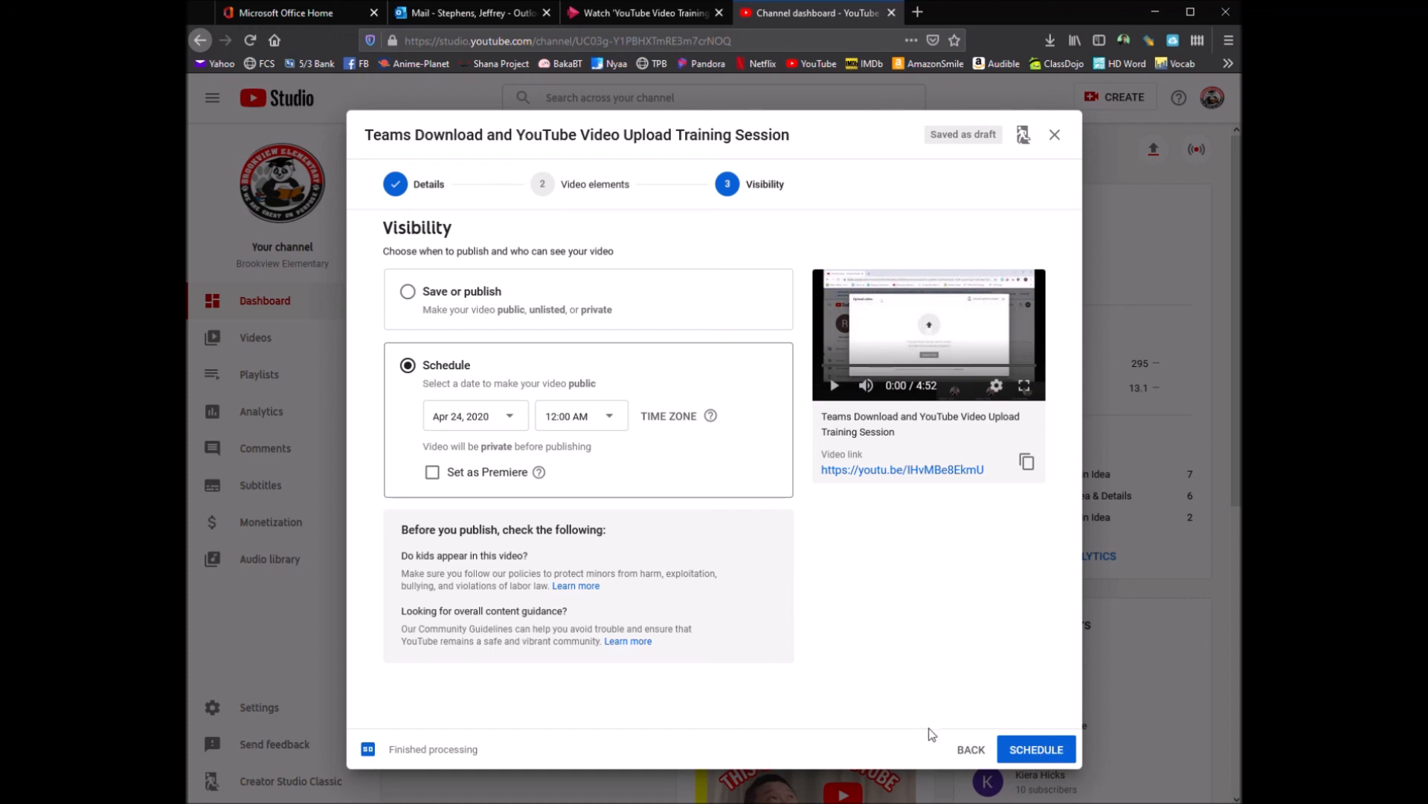
pyautogui.click(1027, 749)
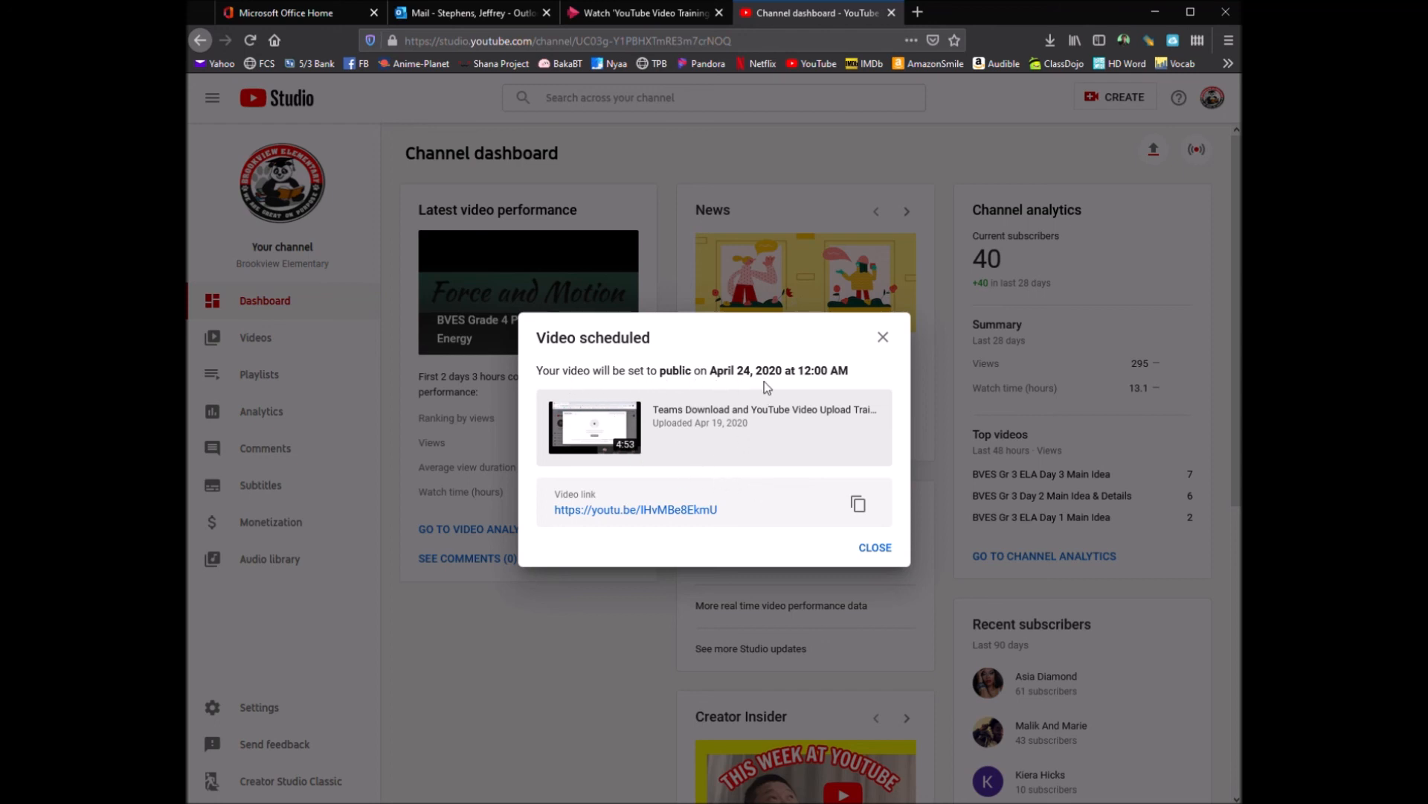
pyautogui.click(885, 554)
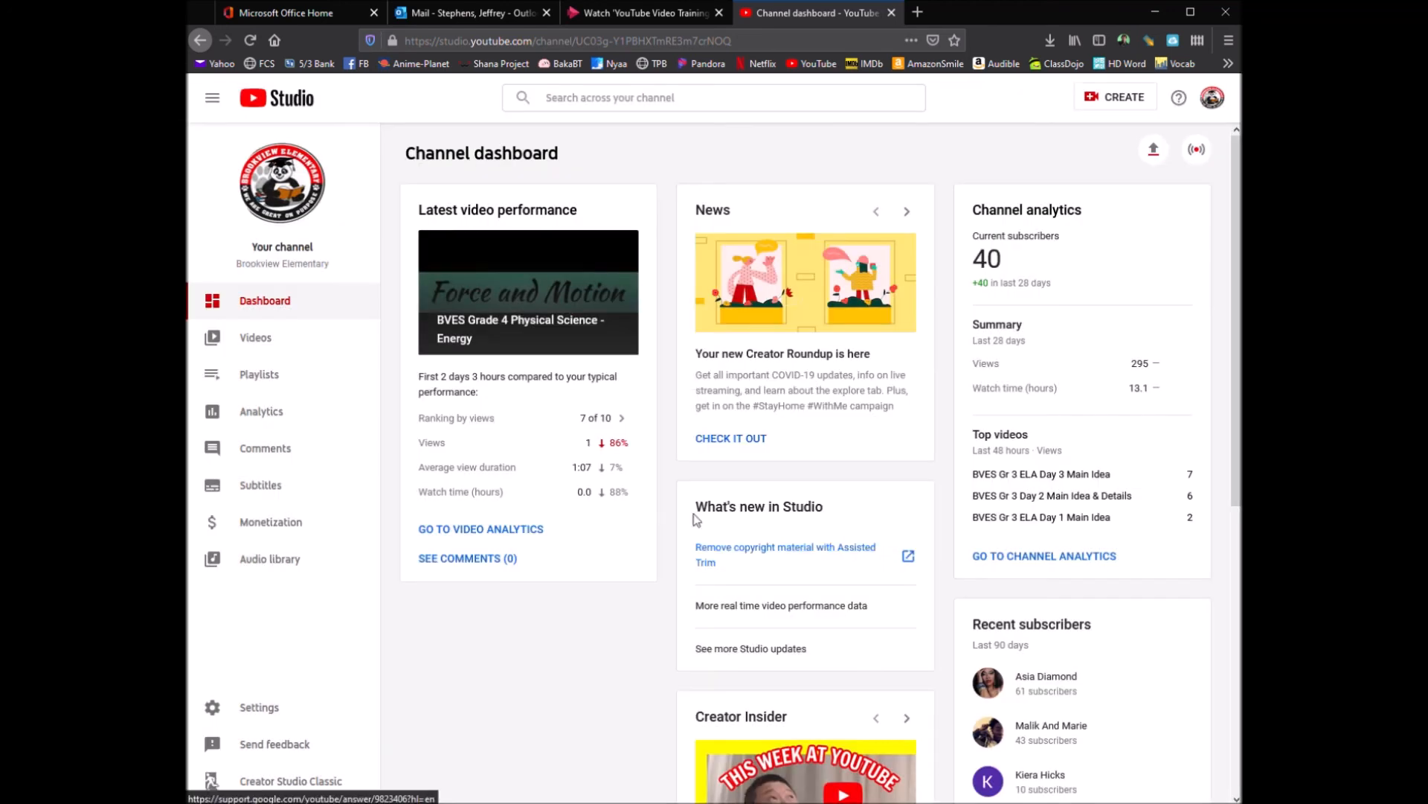
# Step: In the channel's video list, change the scheduled Teams Download video's visibility to Public and publish it
pyautogui.click(260, 339)
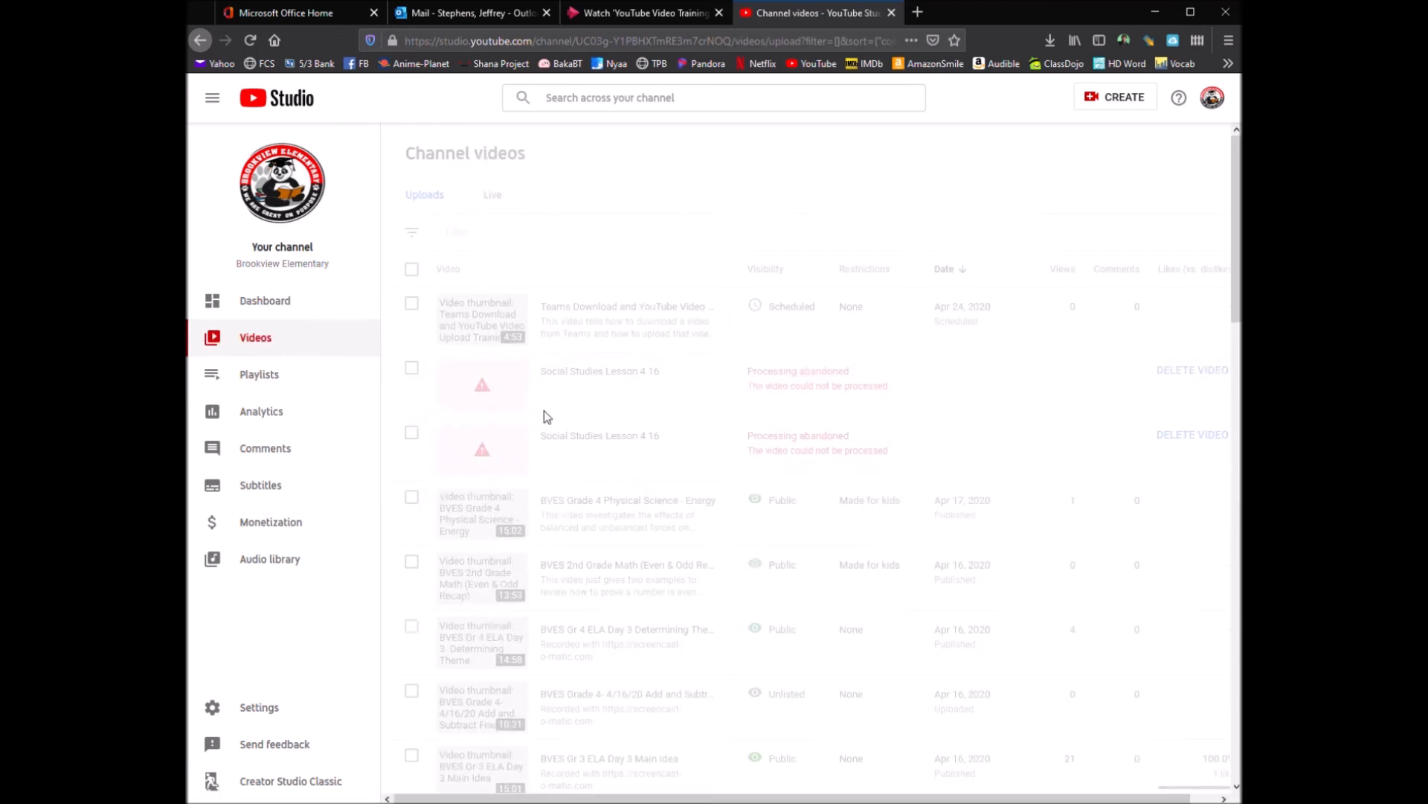
pyautogui.click(805, 308)
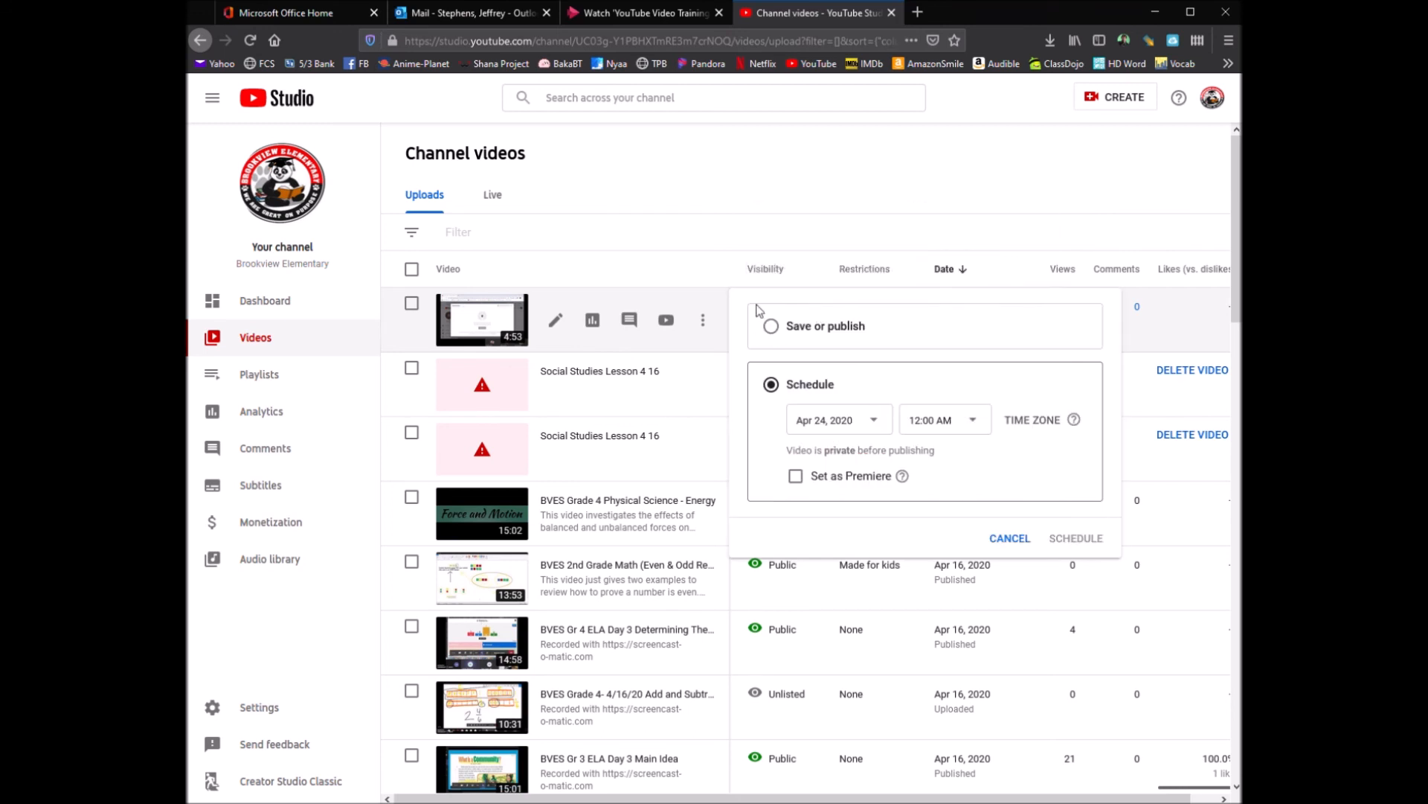
pyautogui.click(702, 245)
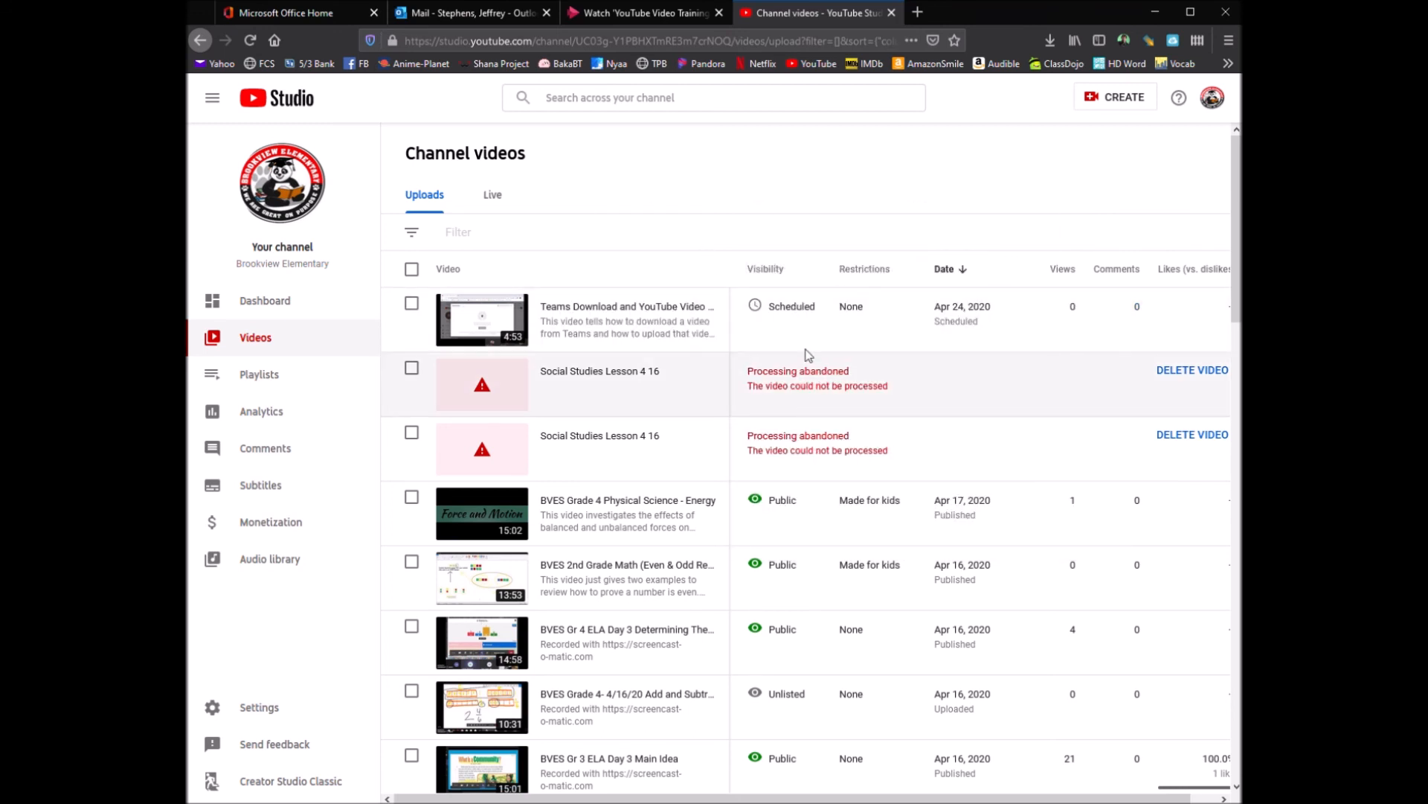
pyautogui.click(815, 312)
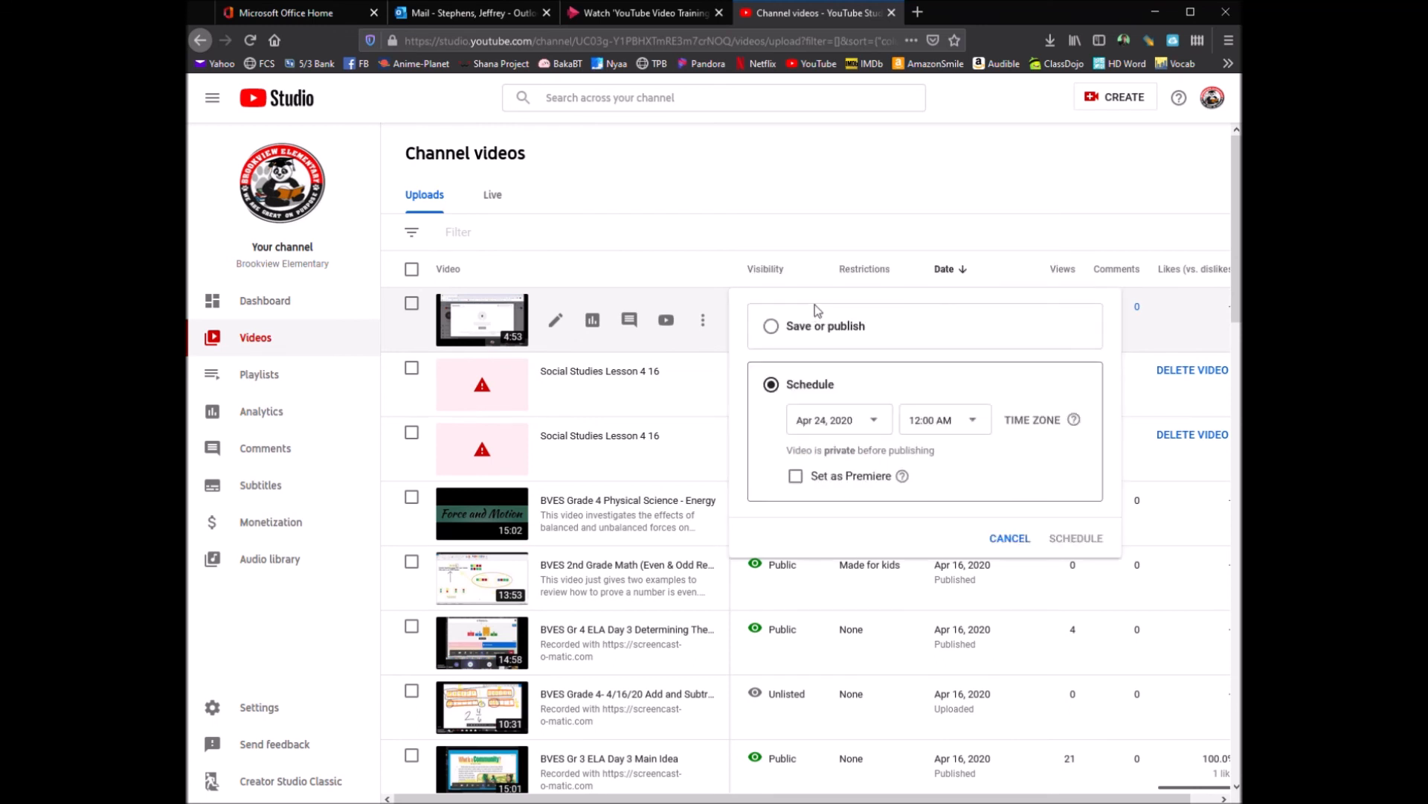
pyautogui.click(772, 328)
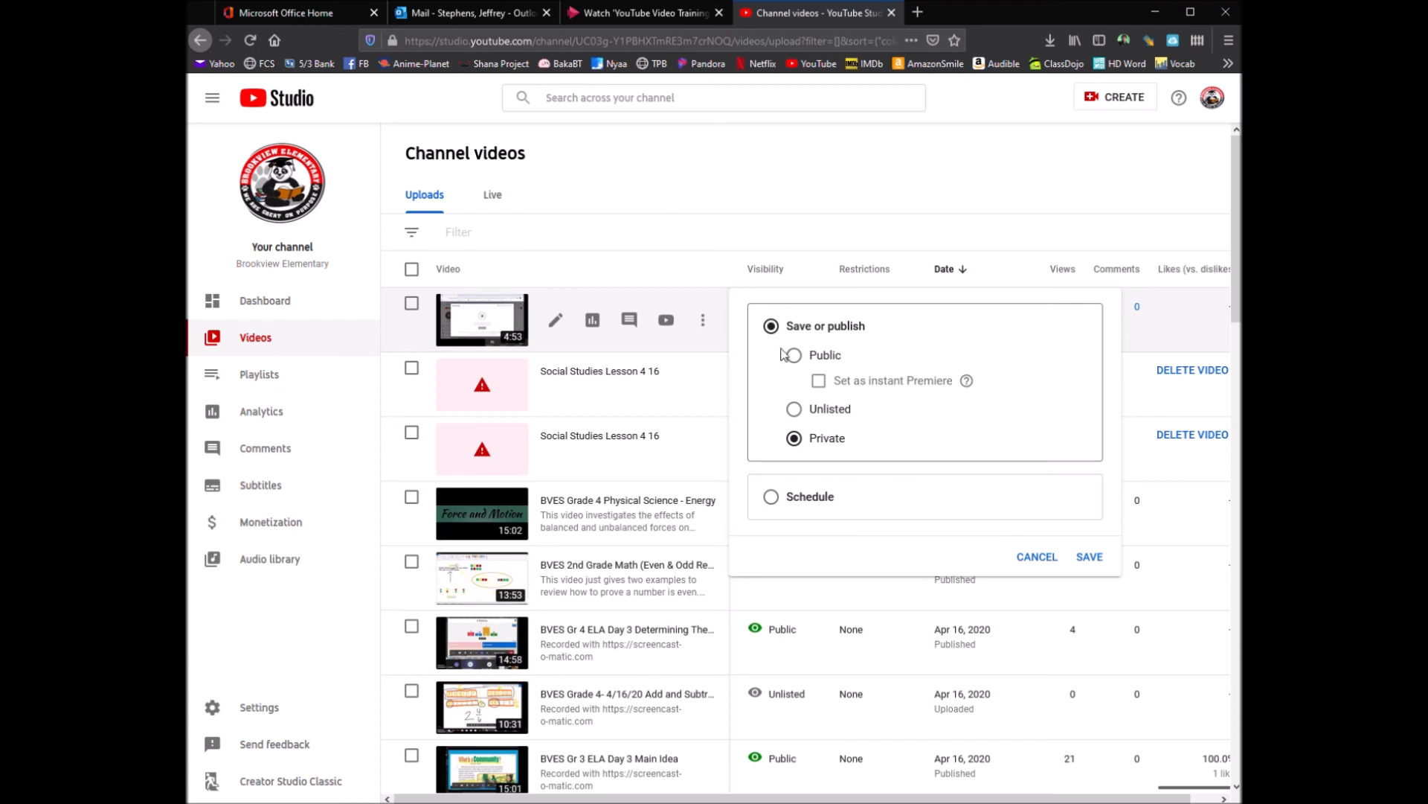
pyautogui.click(794, 356)
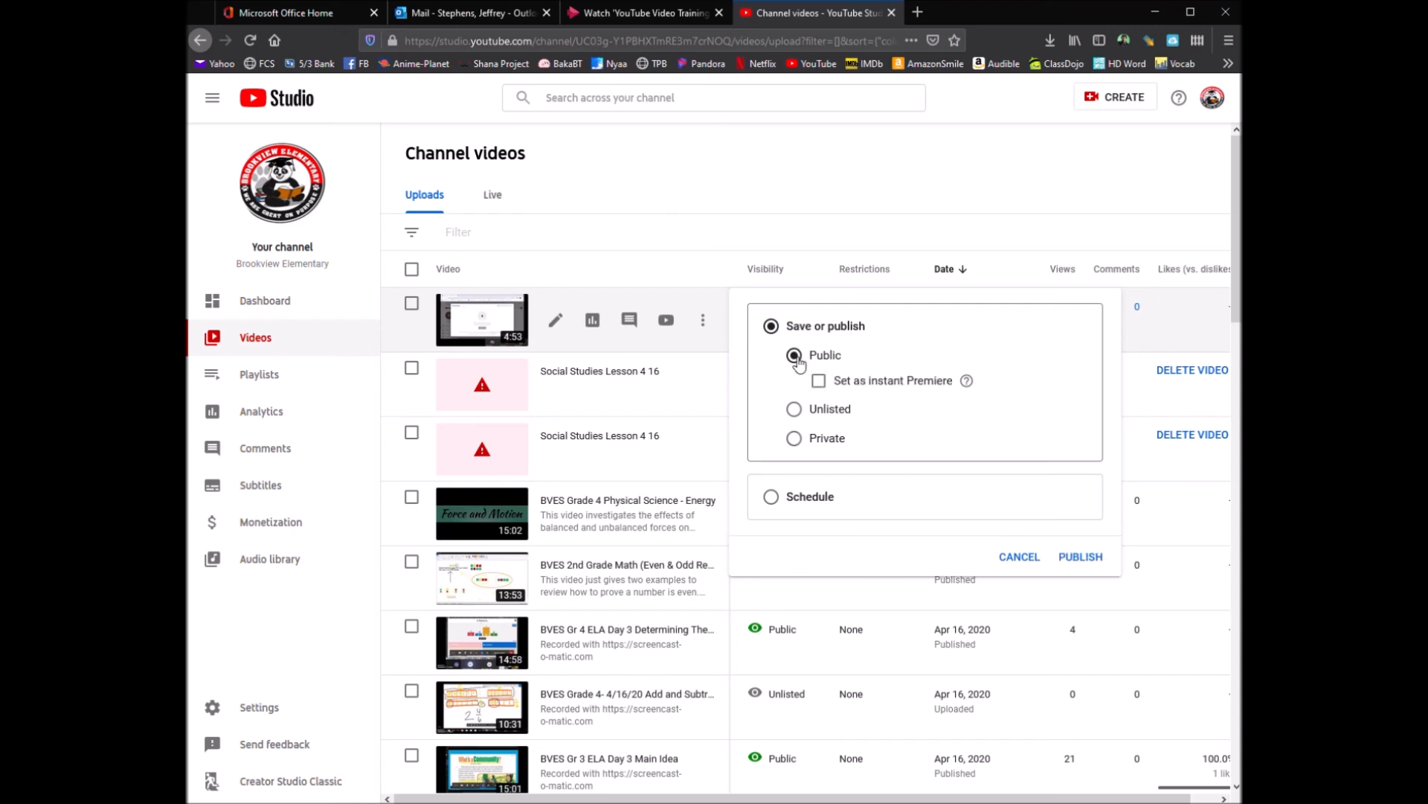
pyautogui.click(1081, 558)
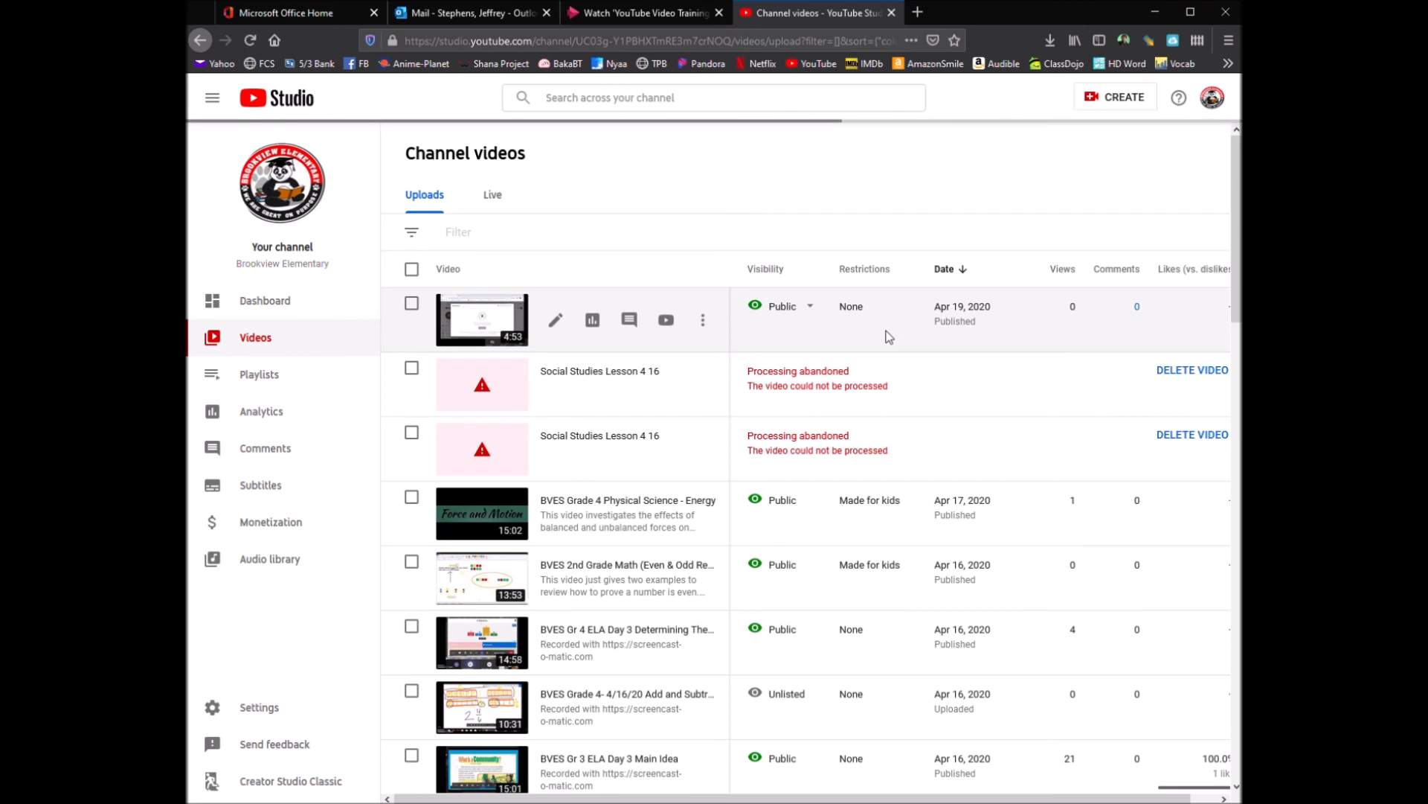
pyautogui.click(703, 320)
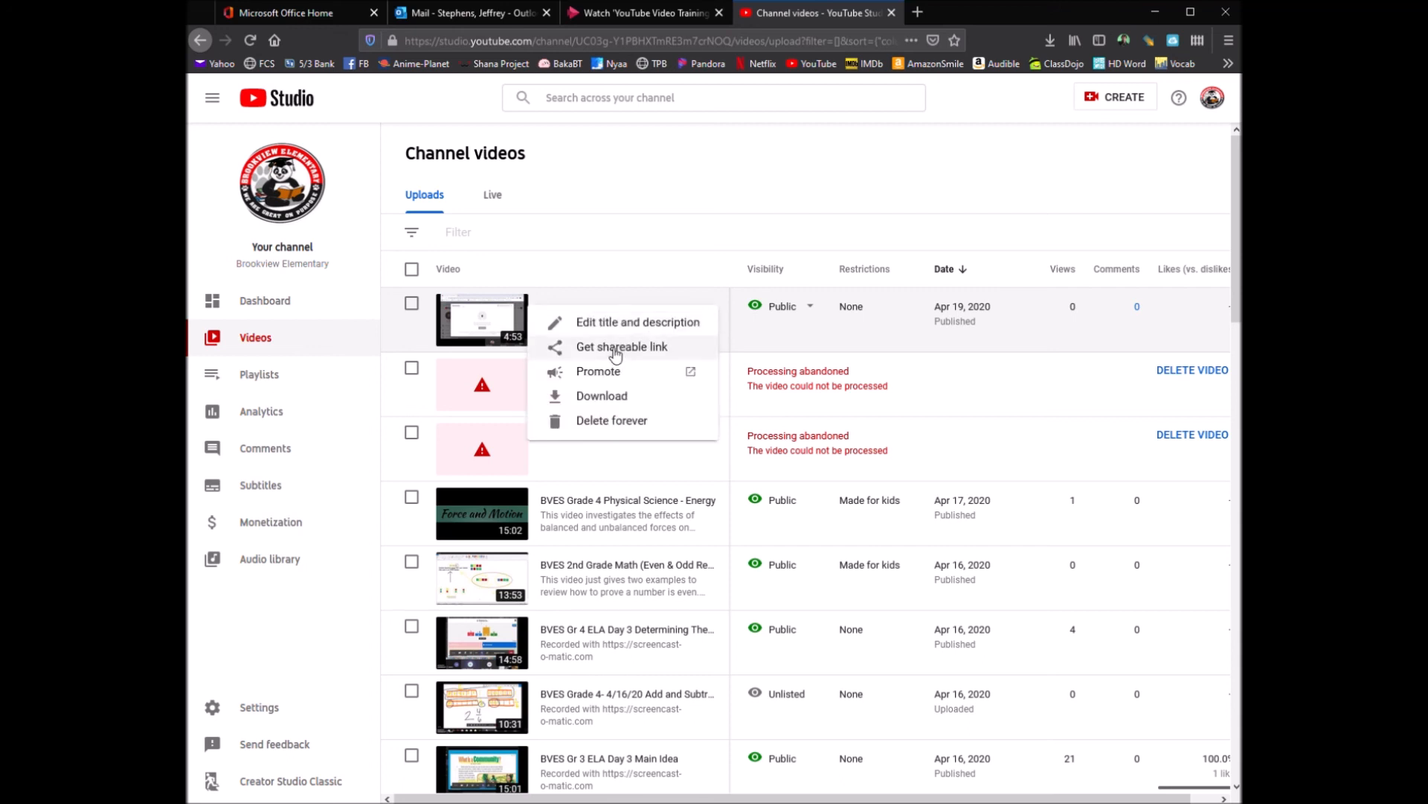
pyautogui.click(682, 280)
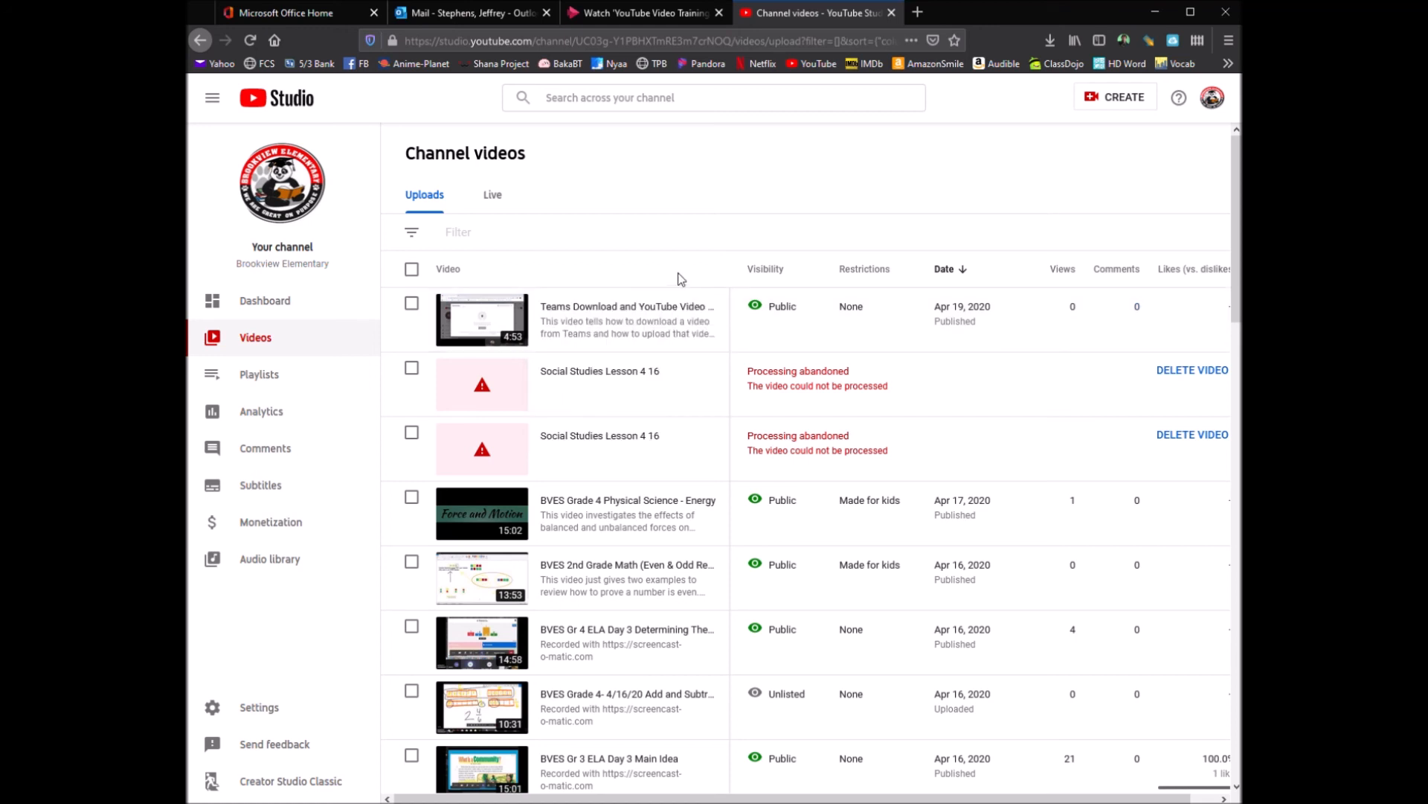